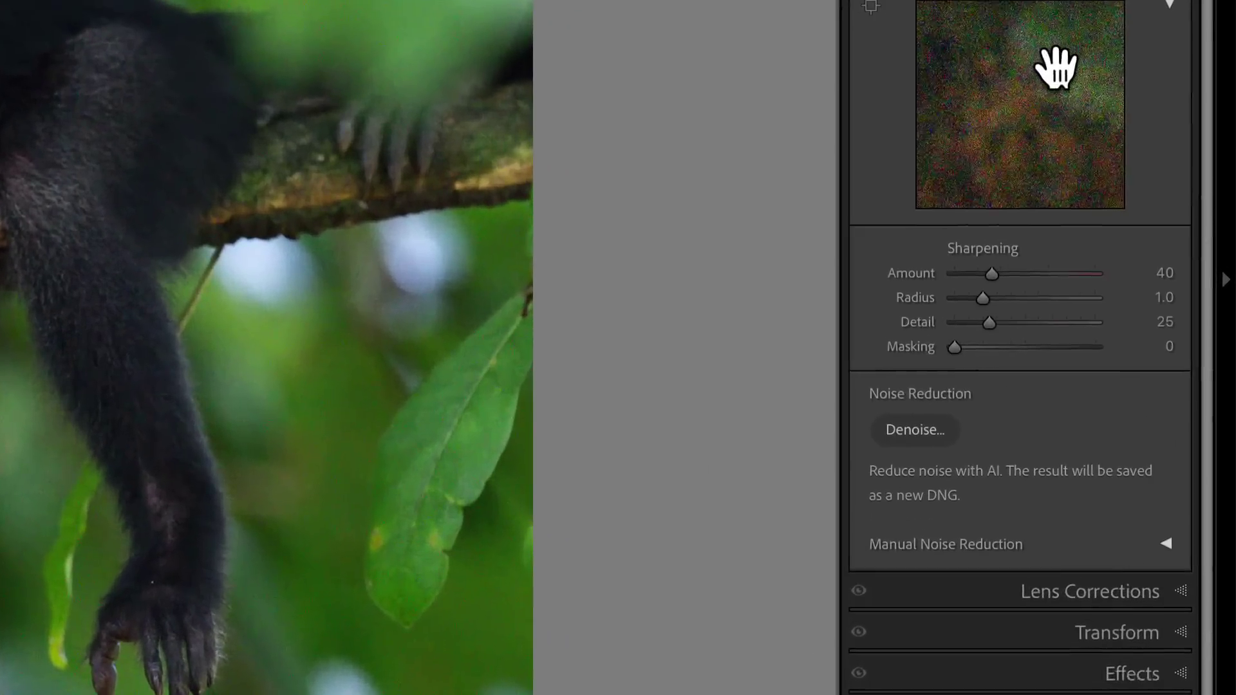
# Step: Check the Lightroom Classic version information from the application menu
pyautogui.scroll(-1, 1066, 80)
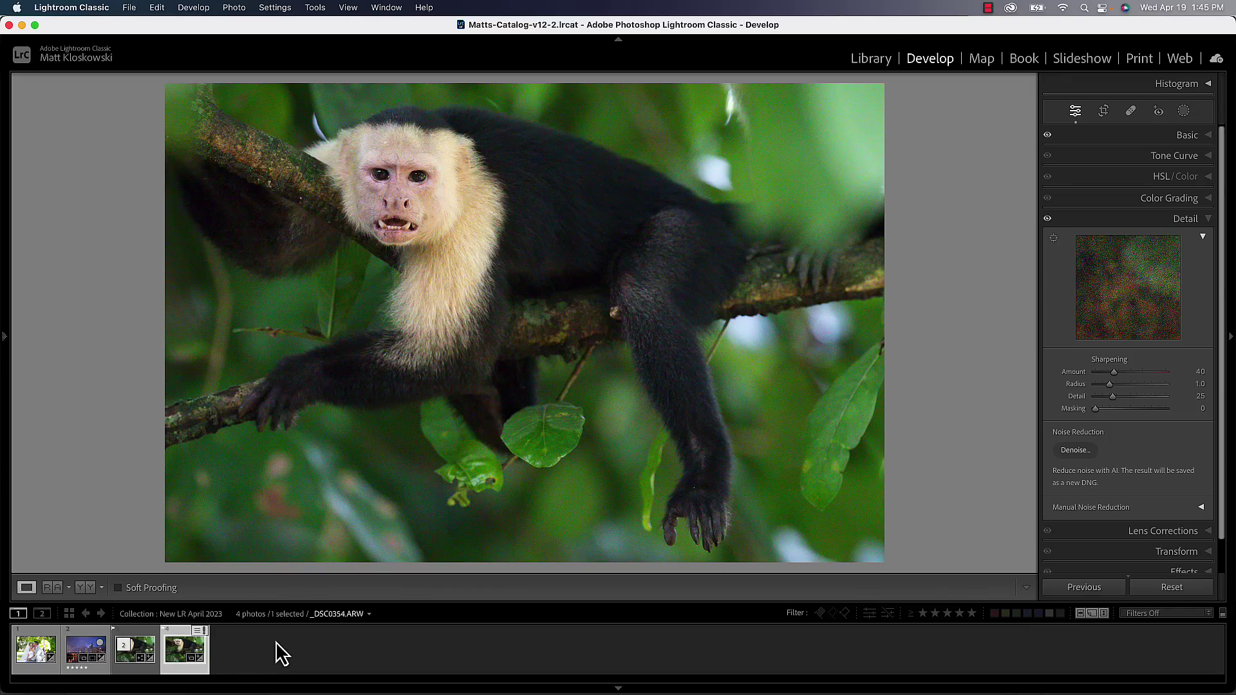
pyautogui.click(68, 8)
pyautogui.click(71, 27)
# Step: Reveal and then hide the manual noise reduction sliders in the Detail panel
pyautogui.scroll(-2, 1144, 298)
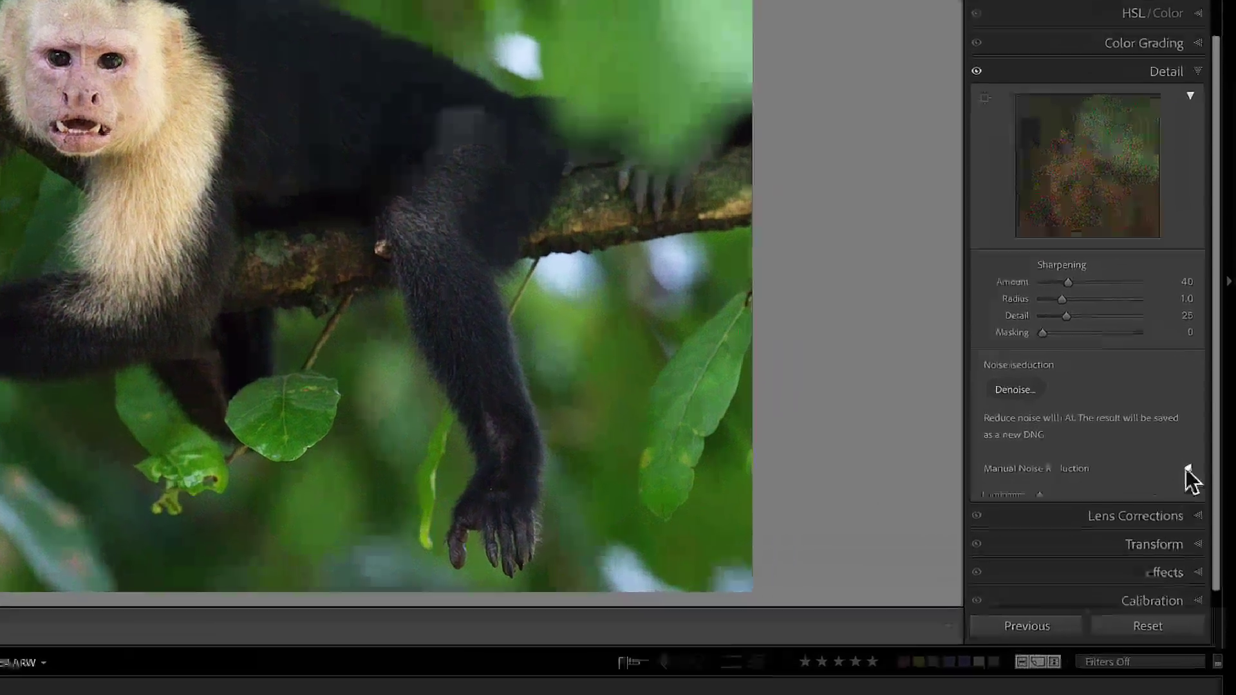
pyautogui.click(1201, 472)
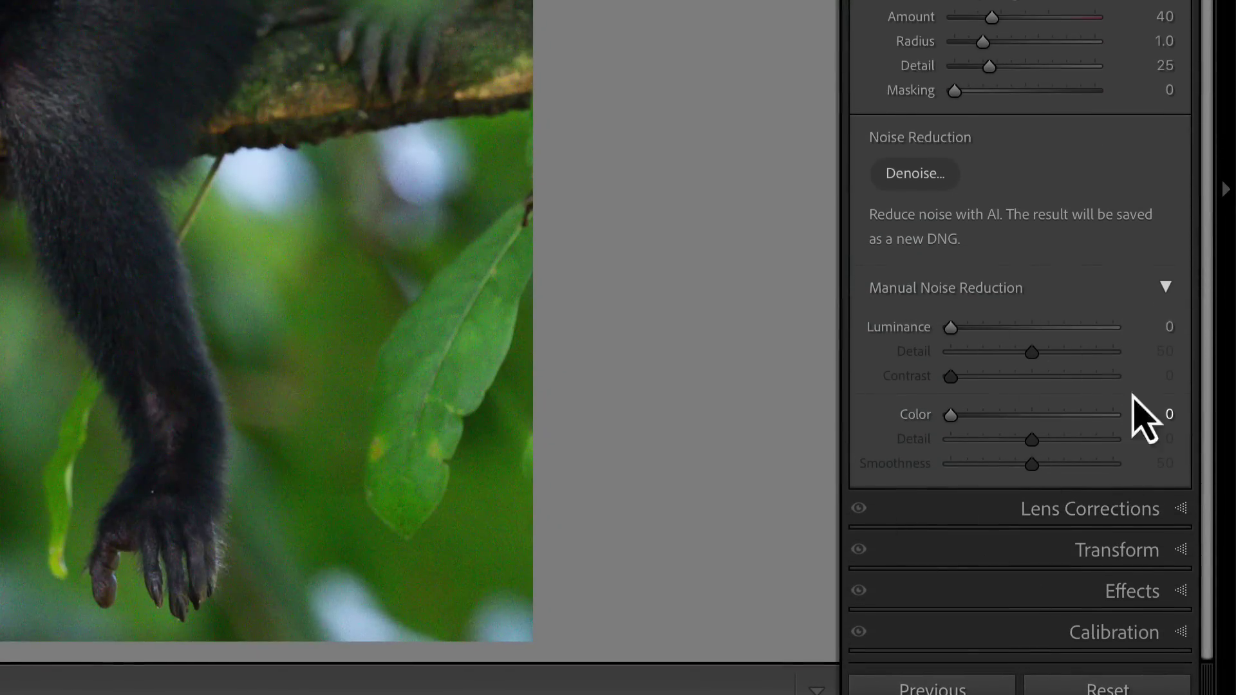
pyautogui.click(1165, 286)
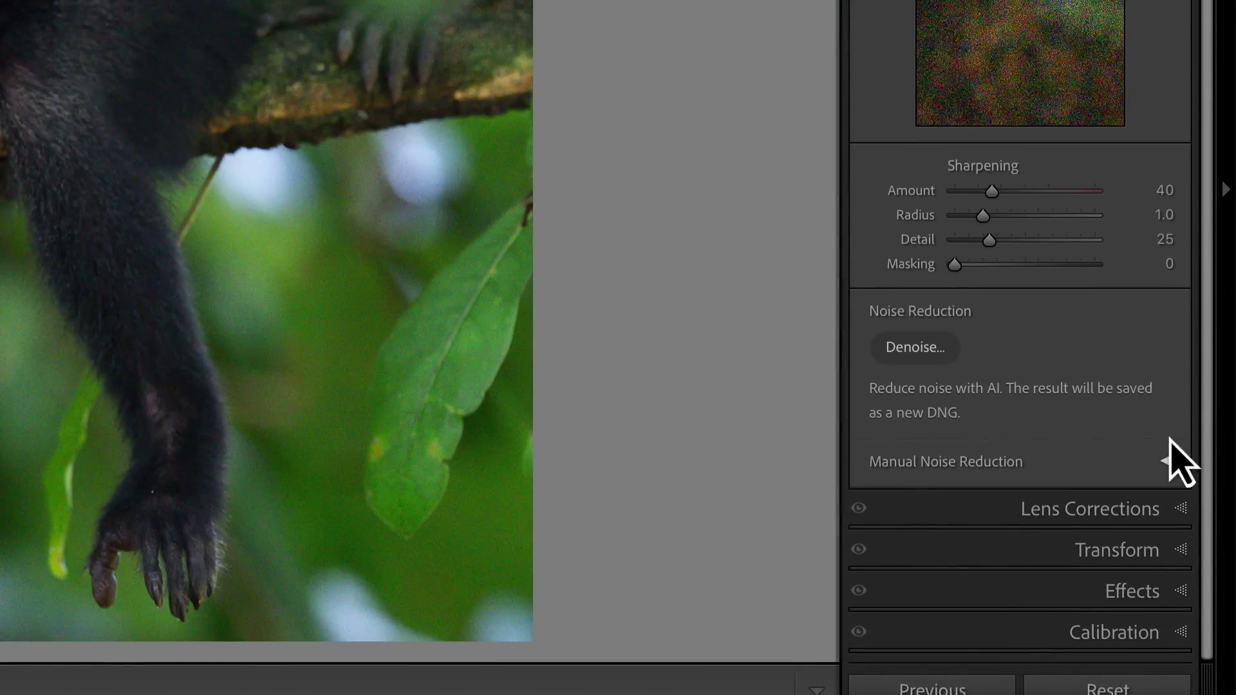
pyautogui.click(1165, 287)
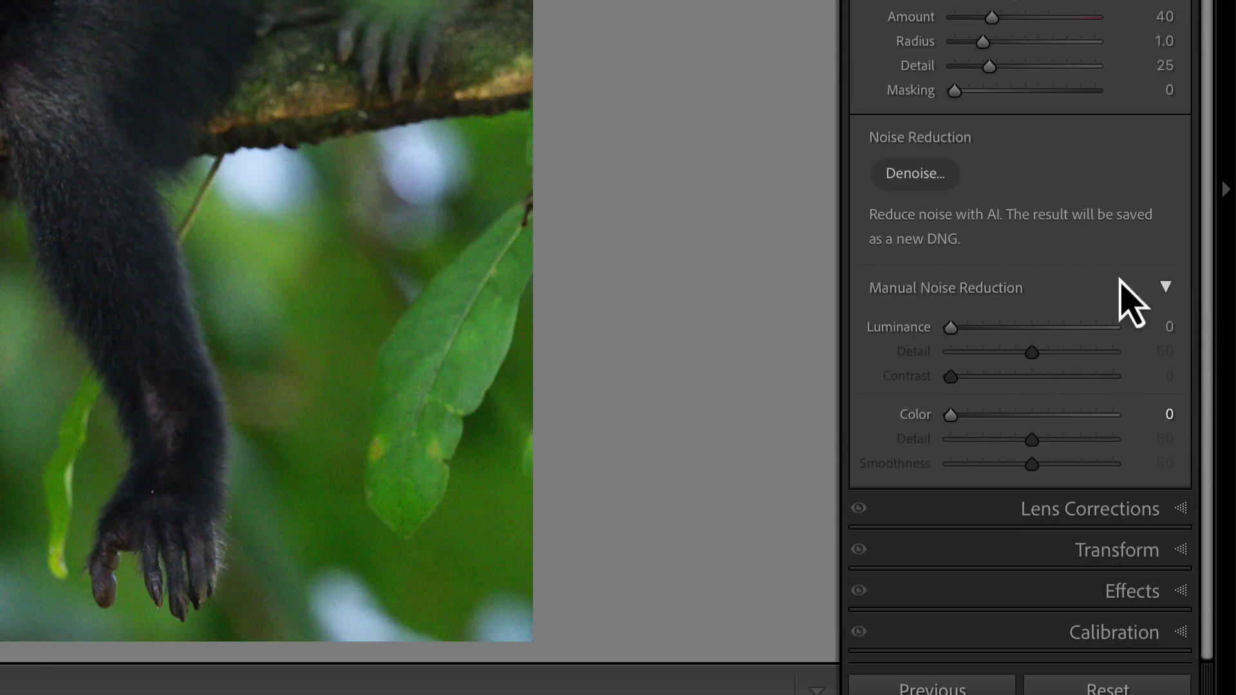
pyautogui.click(1165, 286)
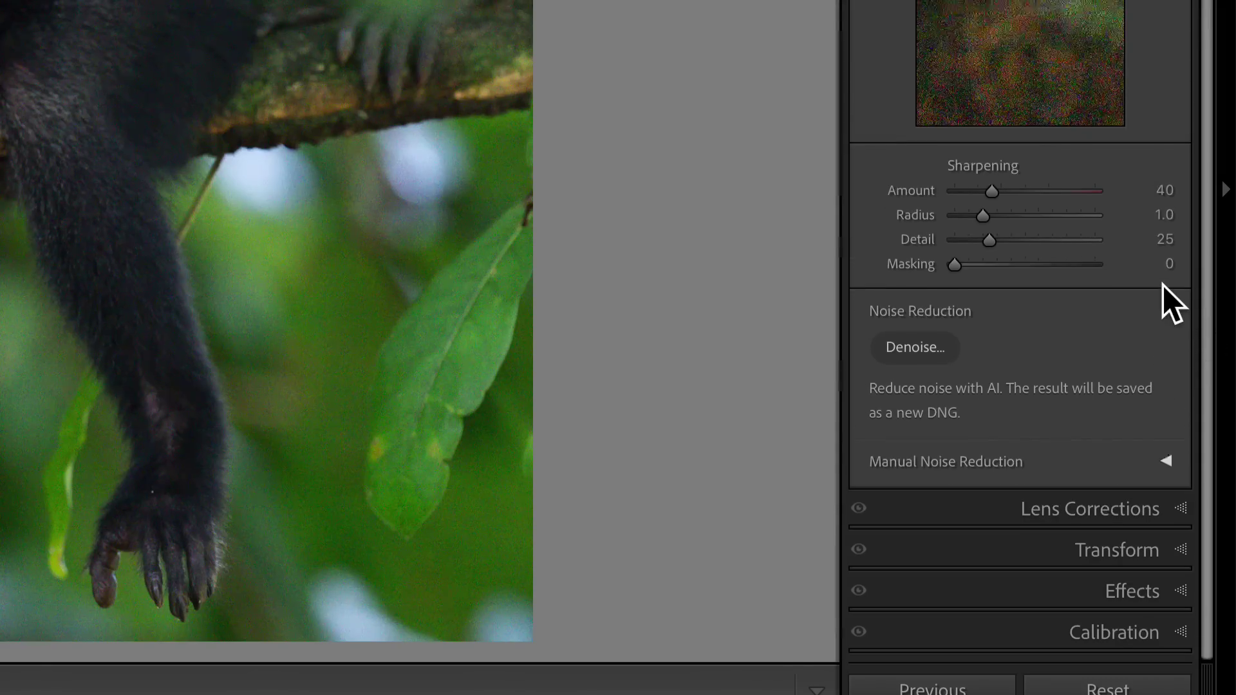
# Step: Preview AI Denoise, cancel, inspect the monkey's noisy head fur at 1:1, then reopen Denoise
pyautogui.click(910, 353)
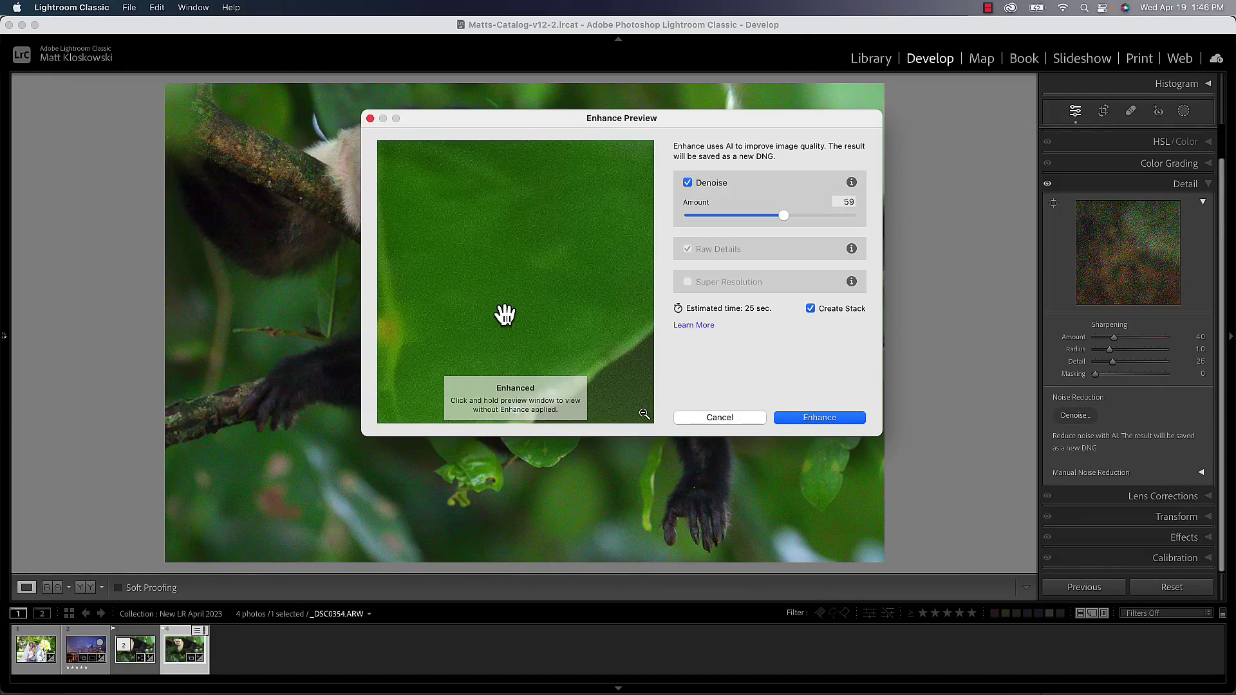
pyautogui.click(792, 417)
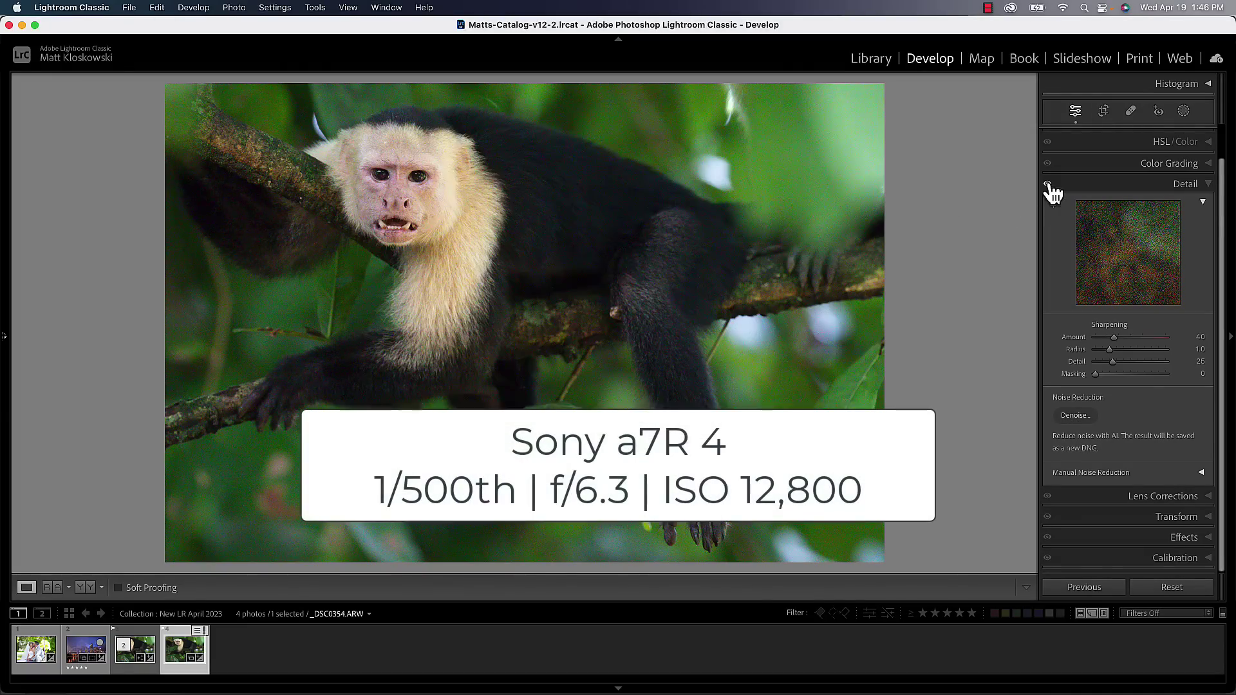
pyautogui.click(382, 185)
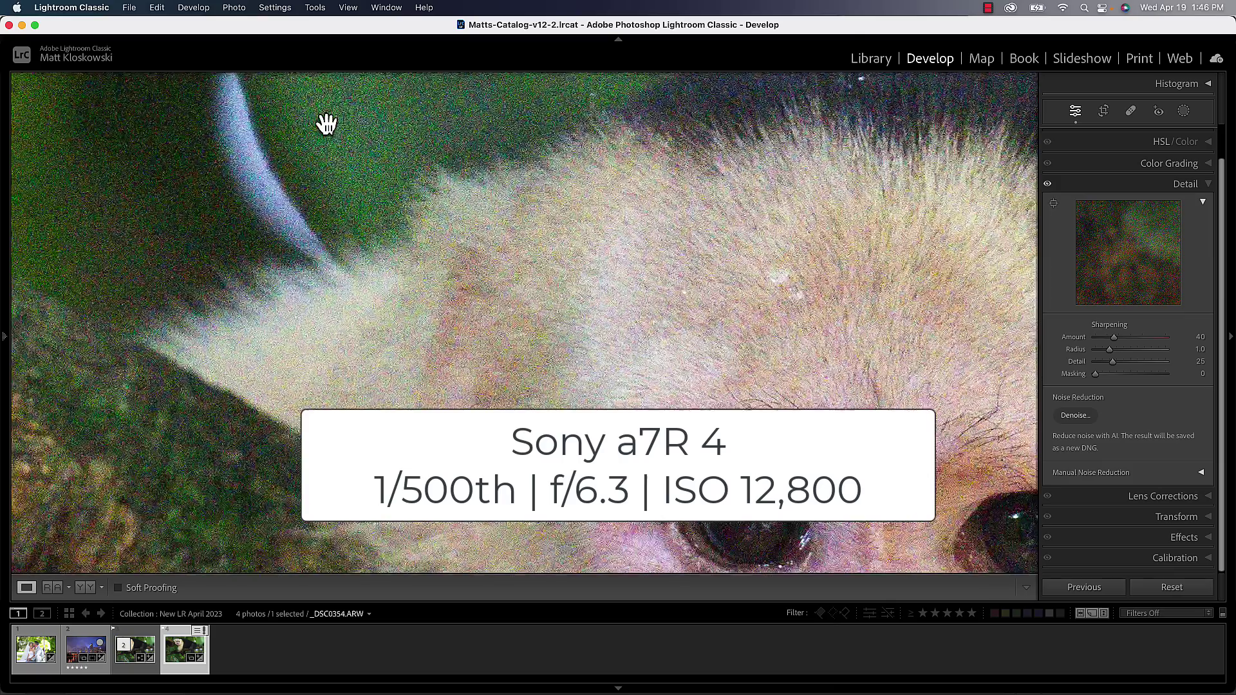
pyautogui.moveTo(552, 152); pyautogui.dragTo(509, 303)
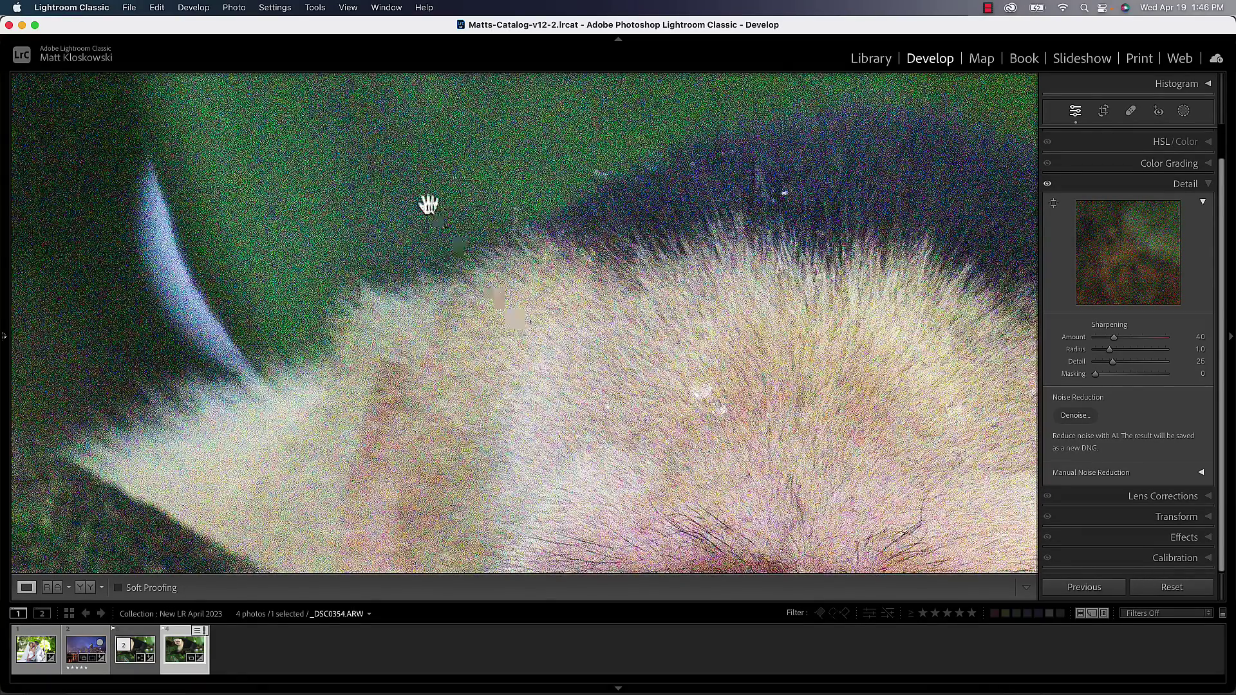
pyautogui.moveTo(505, 268)
pyautogui.mouseDown()
pyautogui.moveTo(339, 389)
pyautogui.moveTo(419, 295)
pyautogui.moveTo(483, 248)
pyautogui.moveTo(416, 322)
pyautogui.moveTo(483, 279)
pyautogui.mouseUp()
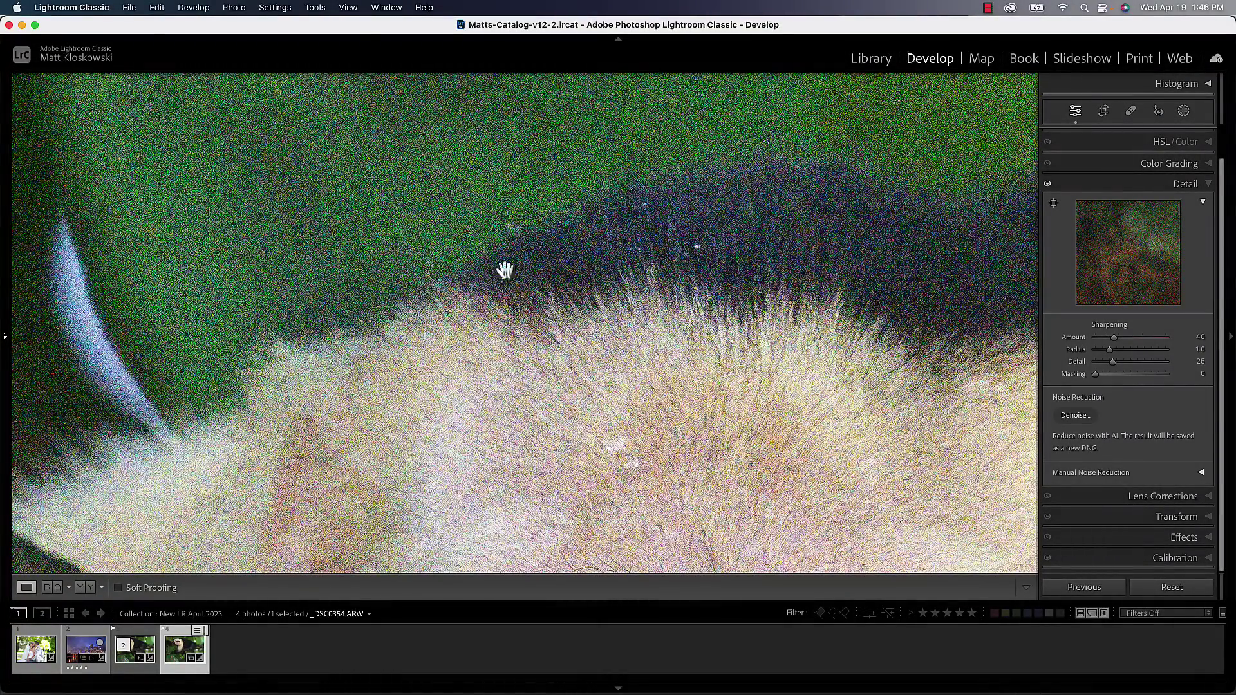
pyautogui.click(1082, 418)
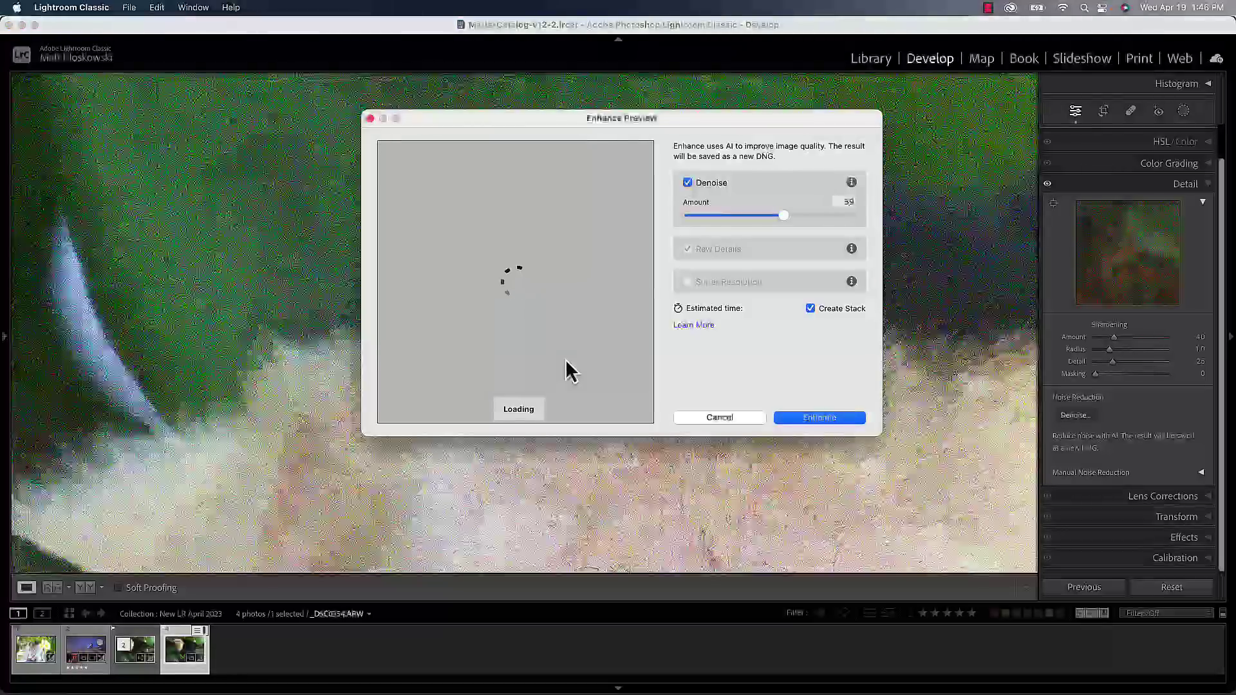
# Step: Compare denoised and original fur previews, settle on Amount 55, then cancel the Enhance Preview
pyautogui.moveTo(573, 303); pyautogui.dragTo(531, 315)
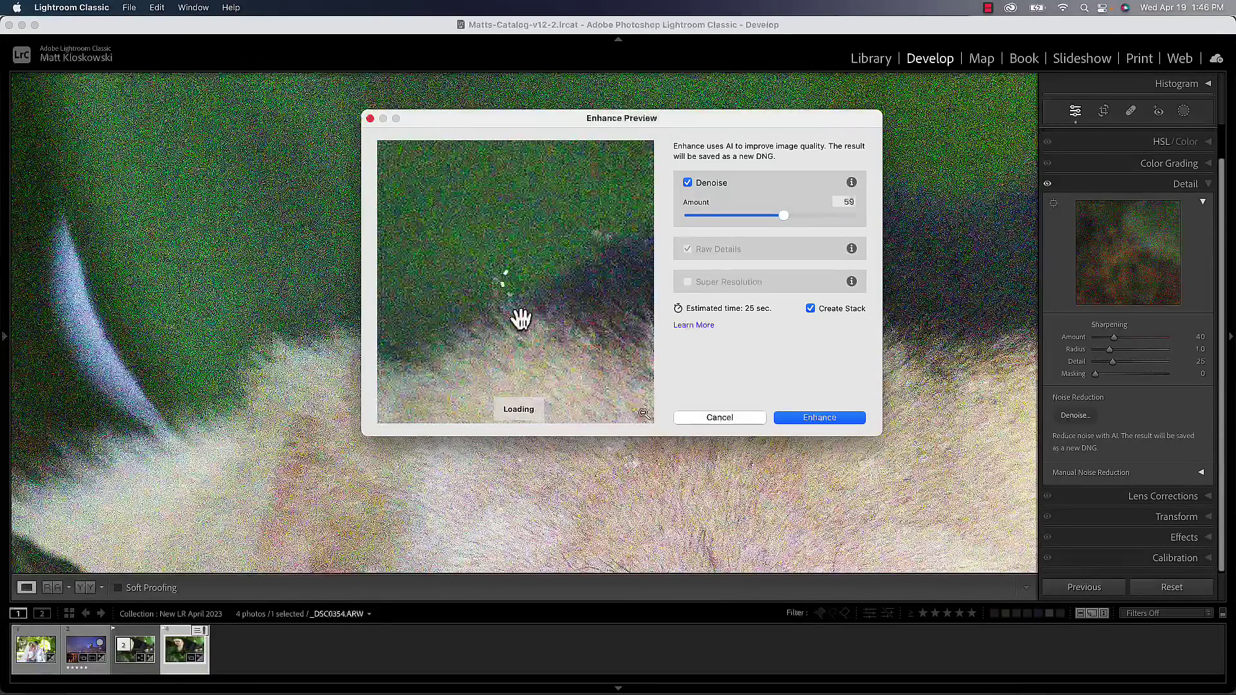
pyautogui.moveTo(560, 212); pyautogui.dragTo(609, 232)
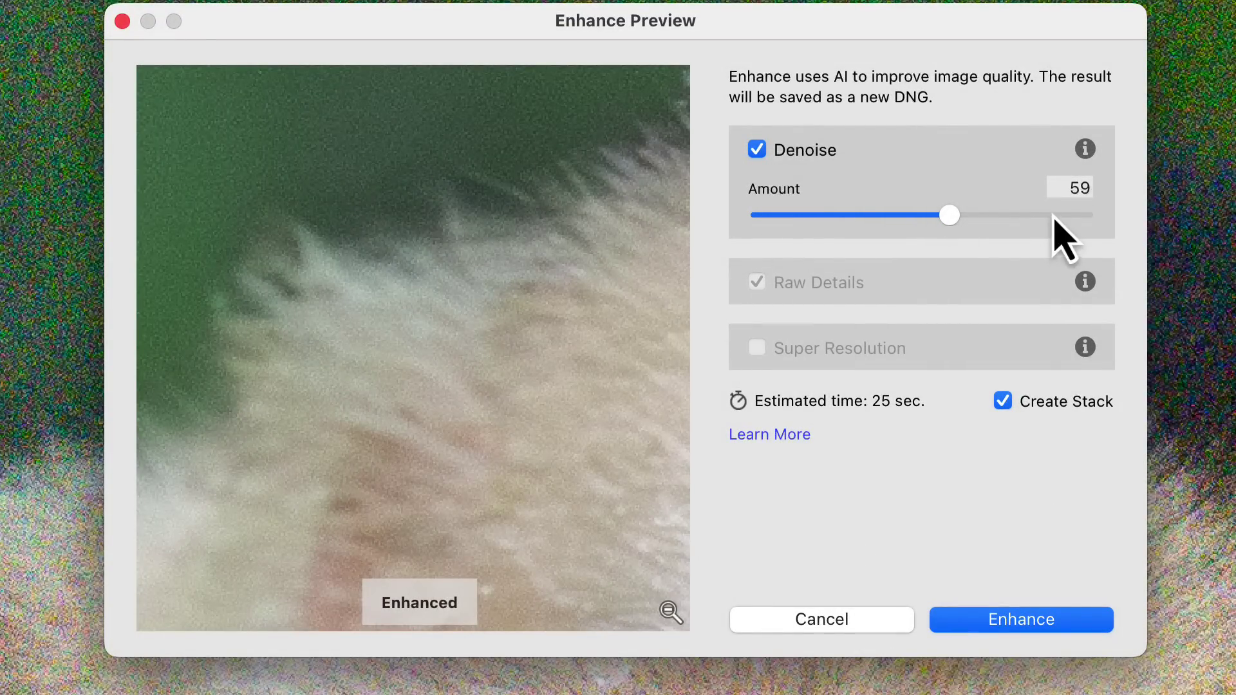
pyautogui.moveTo(949, 219); pyautogui.dragTo(933, 240)
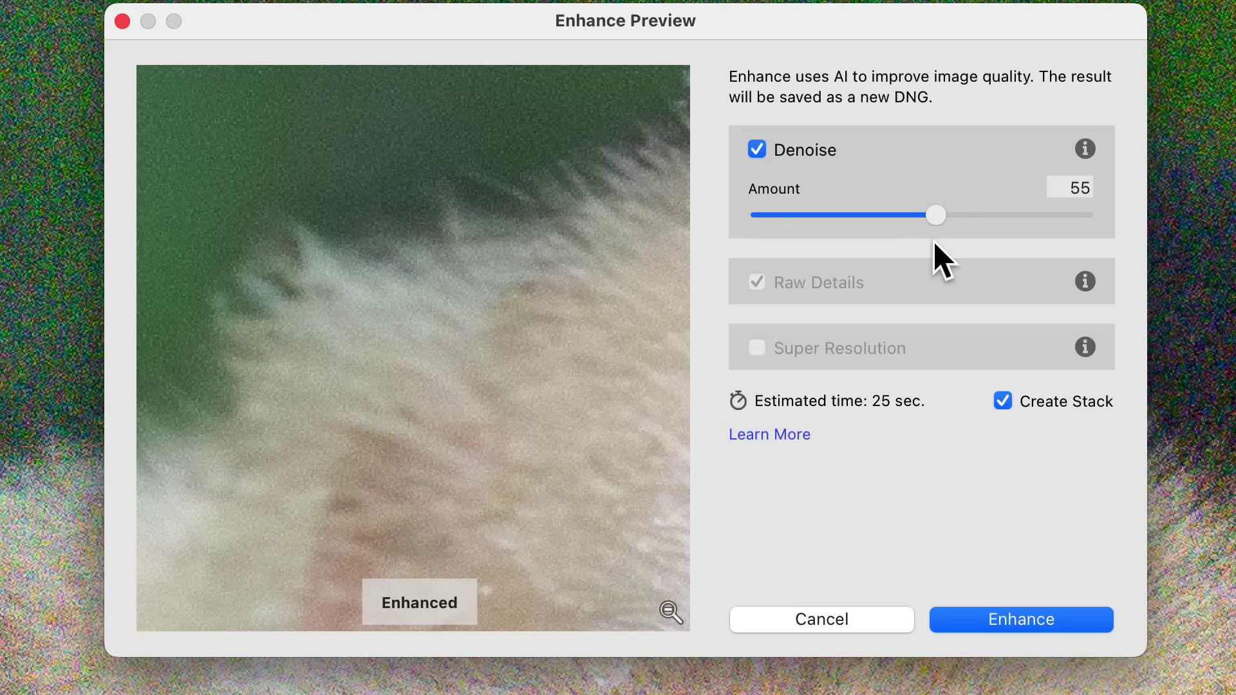
pyautogui.click(428, 208)
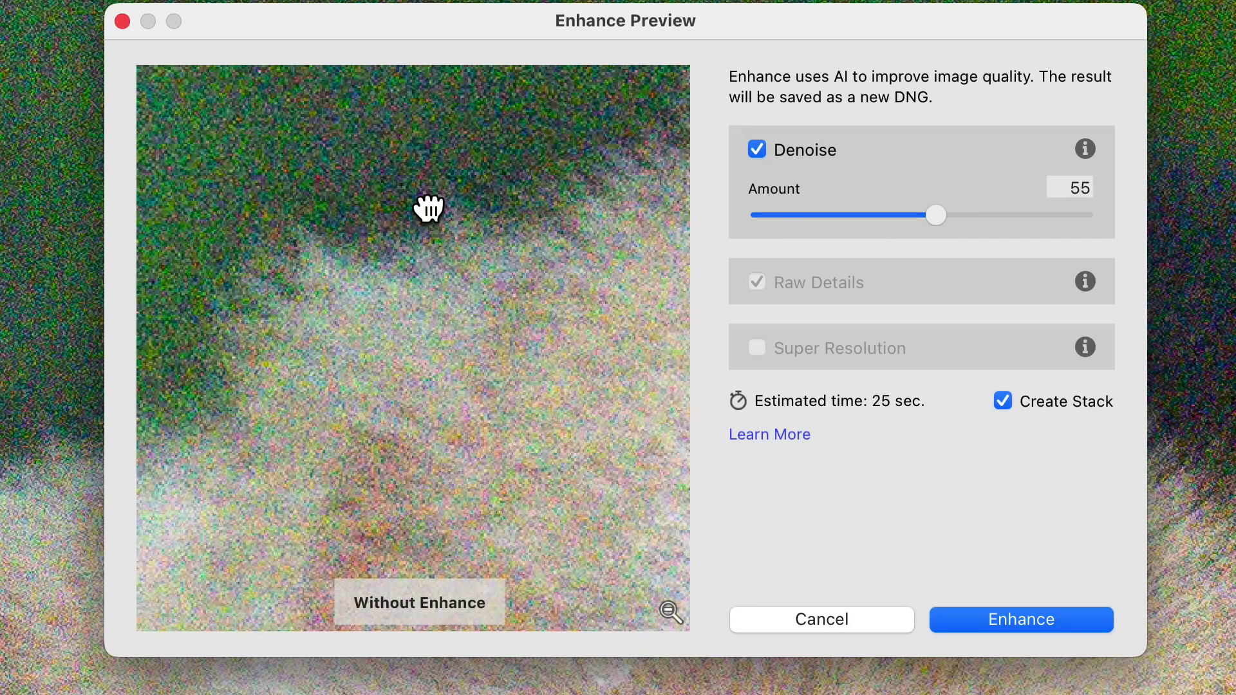
pyautogui.moveTo(428, 208); pyautogui.dragTo(428, 206)
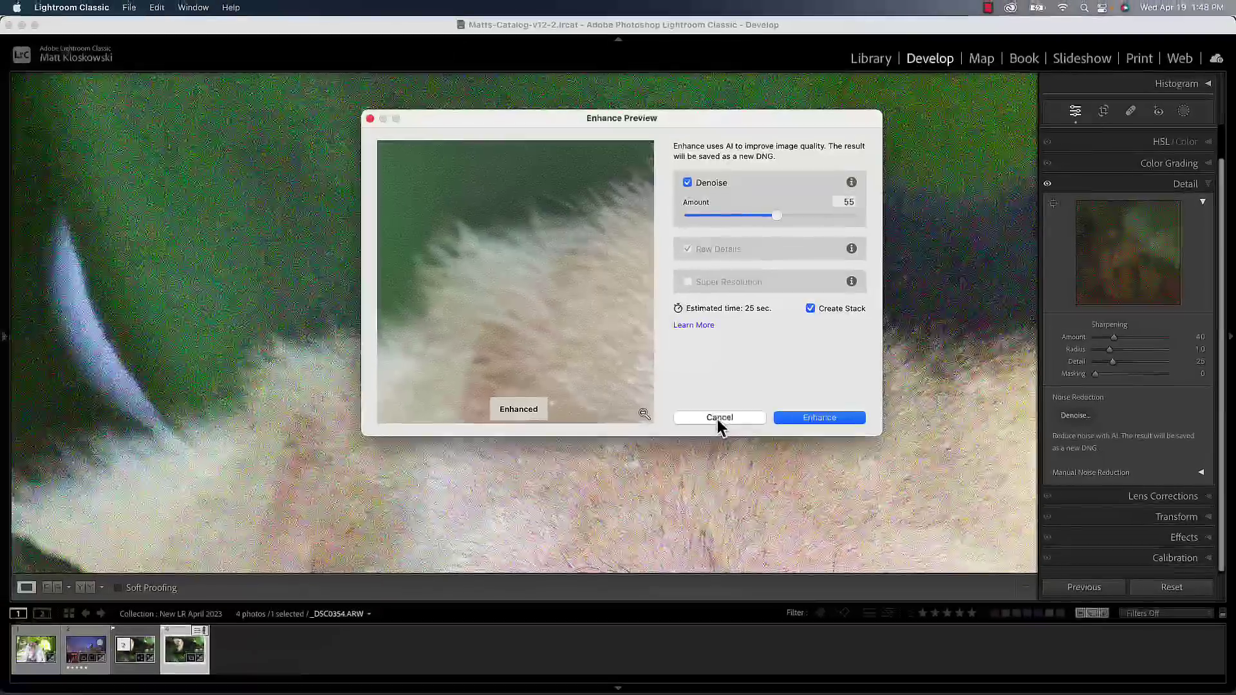
pyautogui.click(820, 626)
# Step: Switch to the denoised DNG copy and zoom into the monkey's eyes
pyautogui.click(133, 668)
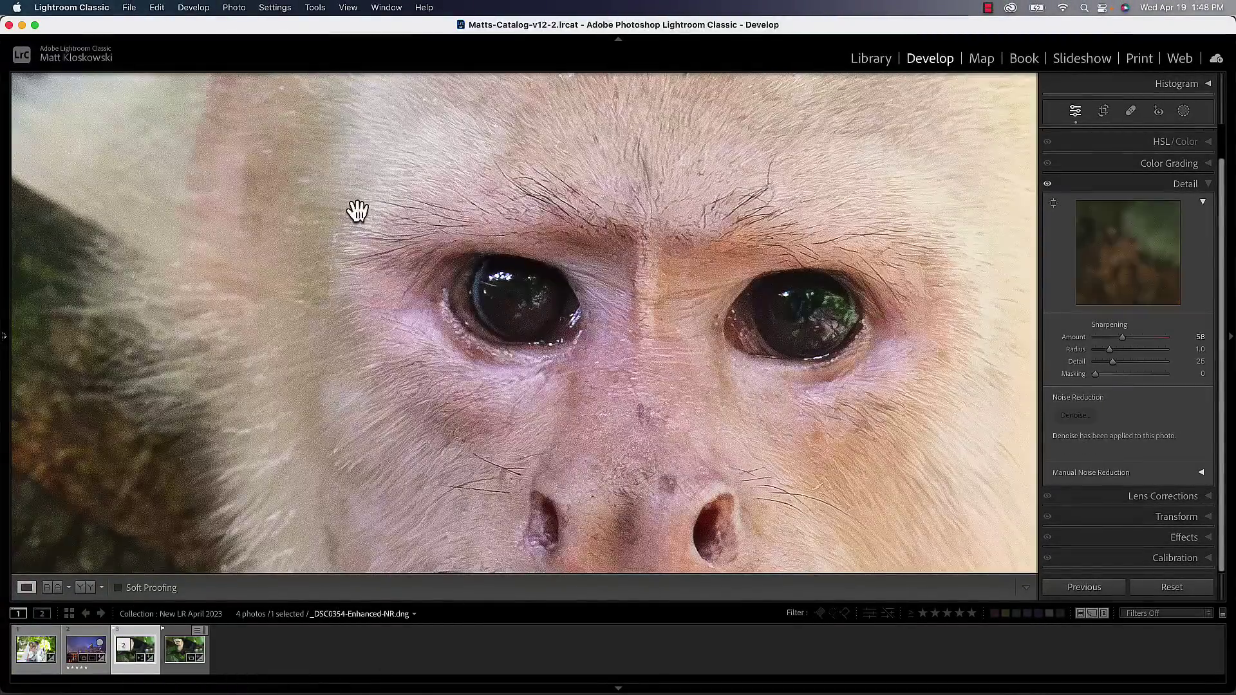
pyautogui.click(358, 212)
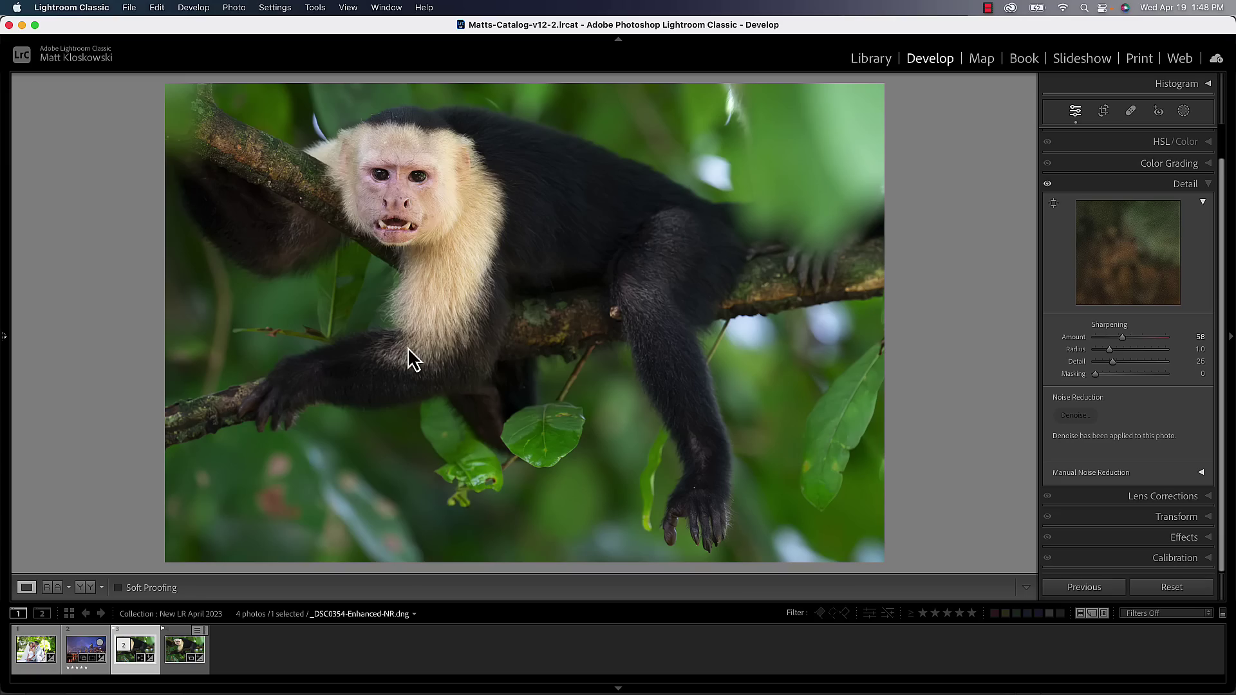
pyautogui.click(380, 170)
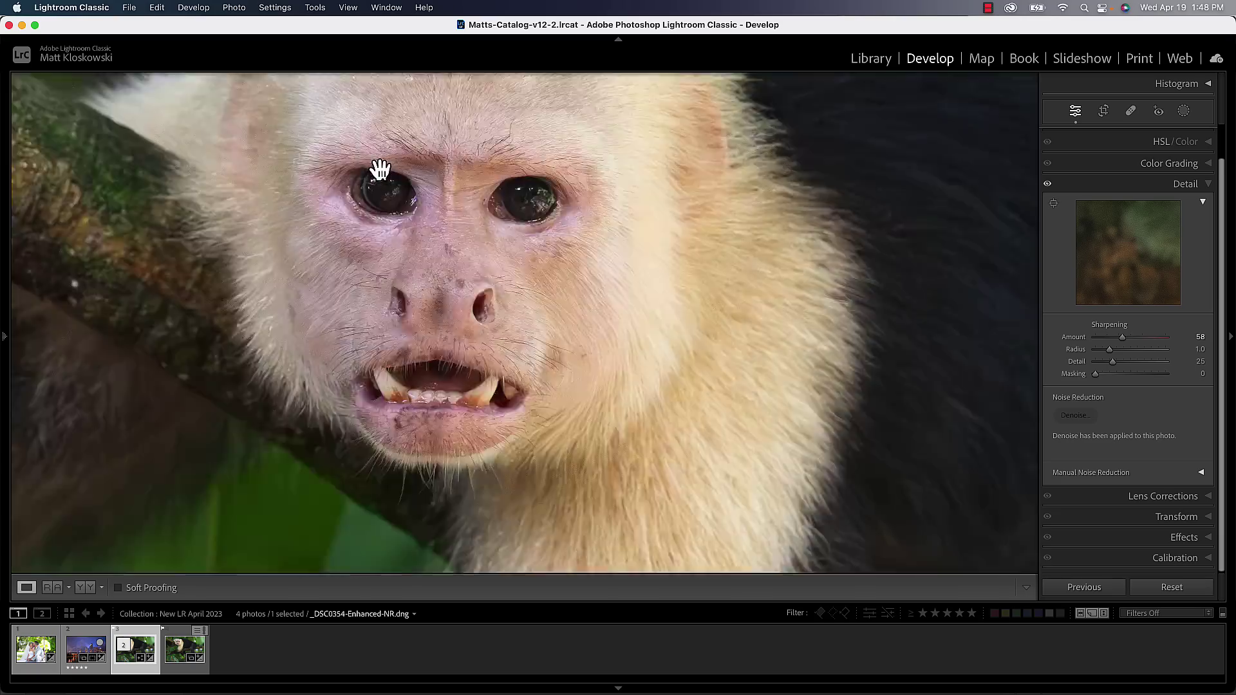
pyautogui.moveTo(425, 166); pyautogui.dragTo(535, 369)
# Step: Inspect the eyes, nose, forehead and dark crown up close, then return to Fit view
pyautogui.moveTo(526, 311); pyautogui.dragTo(577, 499)
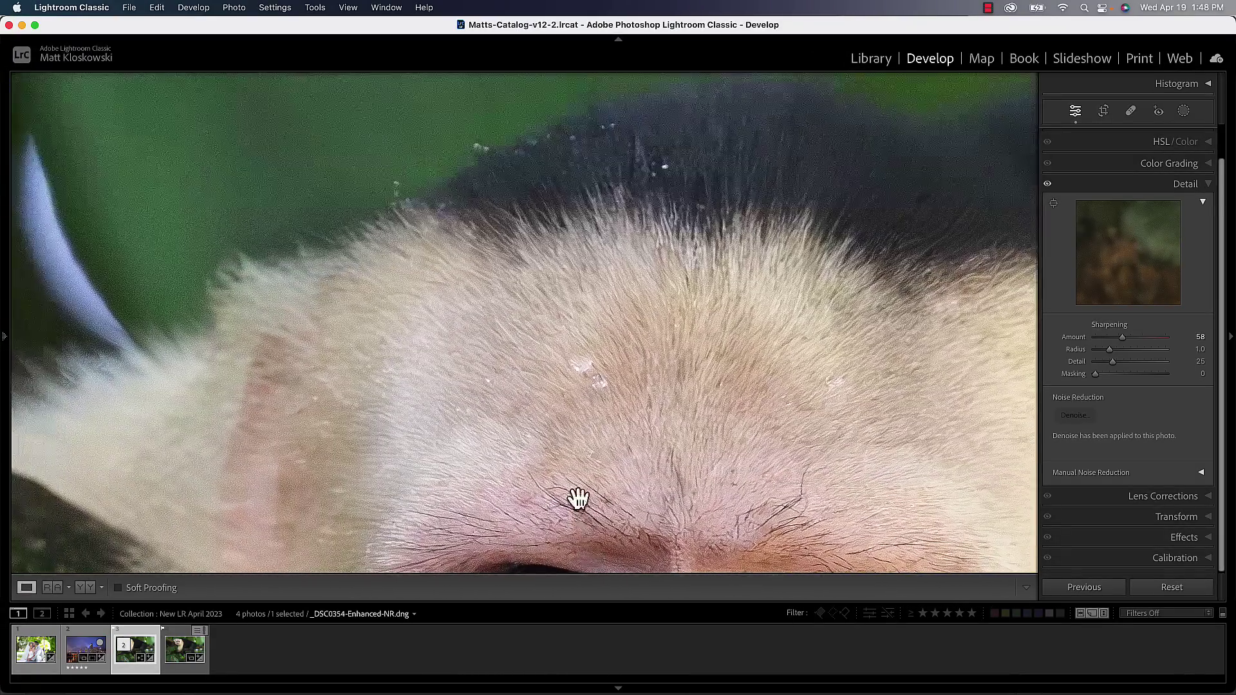
pyautogui.moveTo(579, 442); pyautogui.dragTo(563, 292)
pyautogui.moveTo(611, 360); pyautogui.dragTo(549, 287)
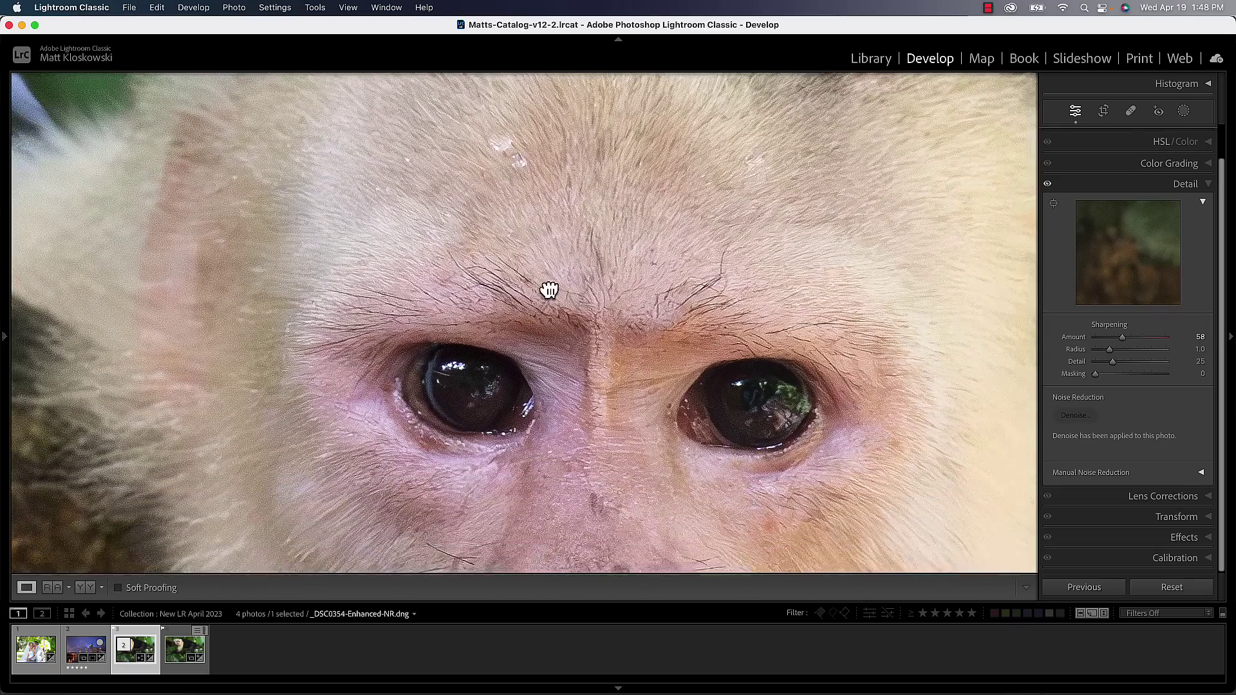
pyautogui.moveTo(396, 251); pyautogui.dragTo(442, 254)
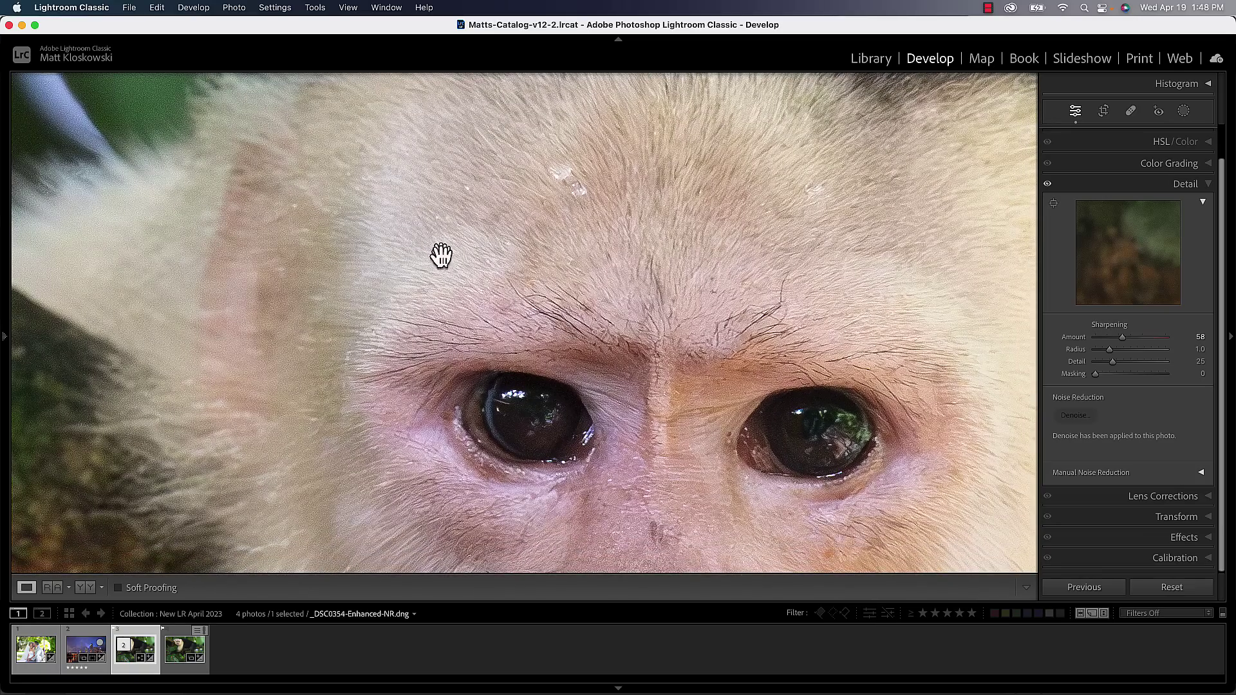
pyautogui.moveTo(533, 306); pyautogui.dragTo(400, 215)
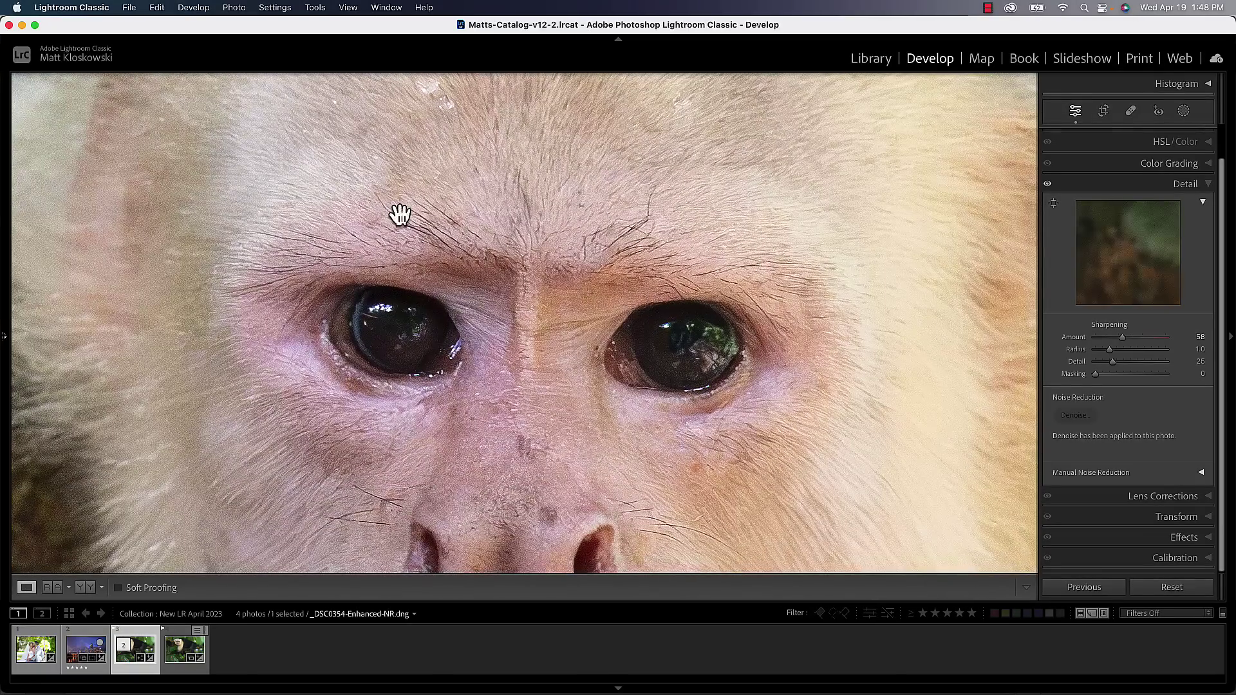
pyautogui.moveTo(287, 187); pyautogui.dragTo(488, 398)
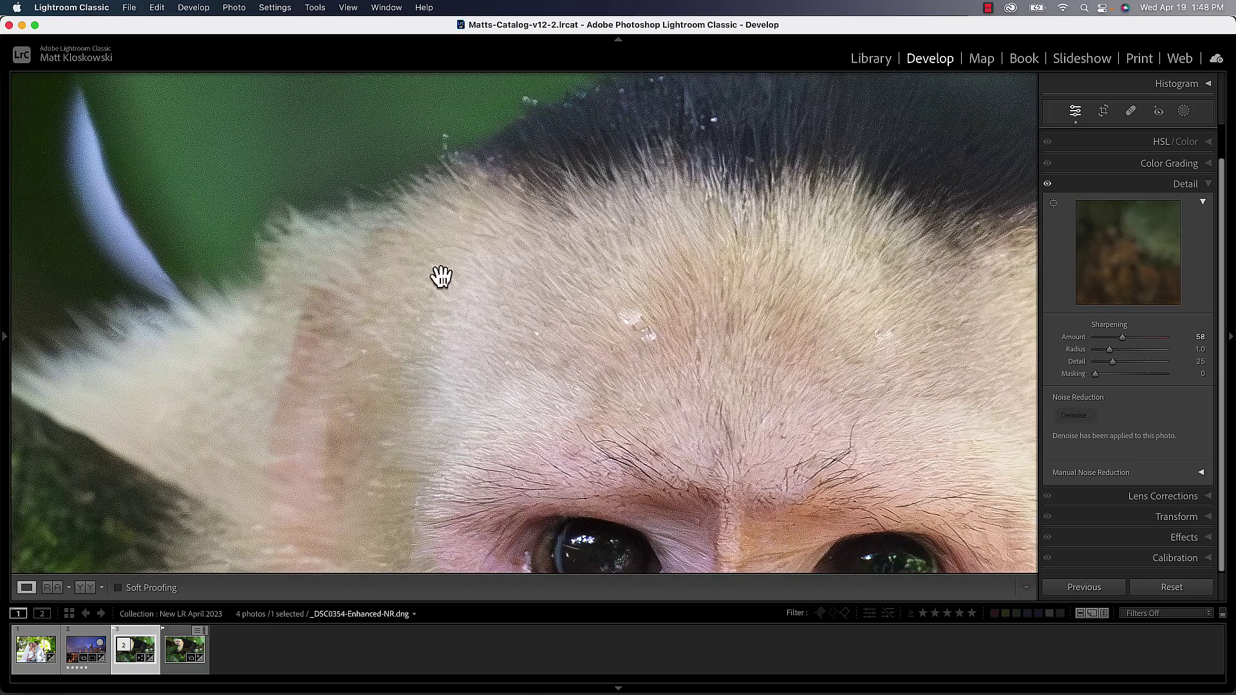
pyautogui.moveTo(447, 284); pyautogui.dragTo(433, 348)
pyautogui.moveTo(549, 403); pyautogui.dragTo(416, 156)
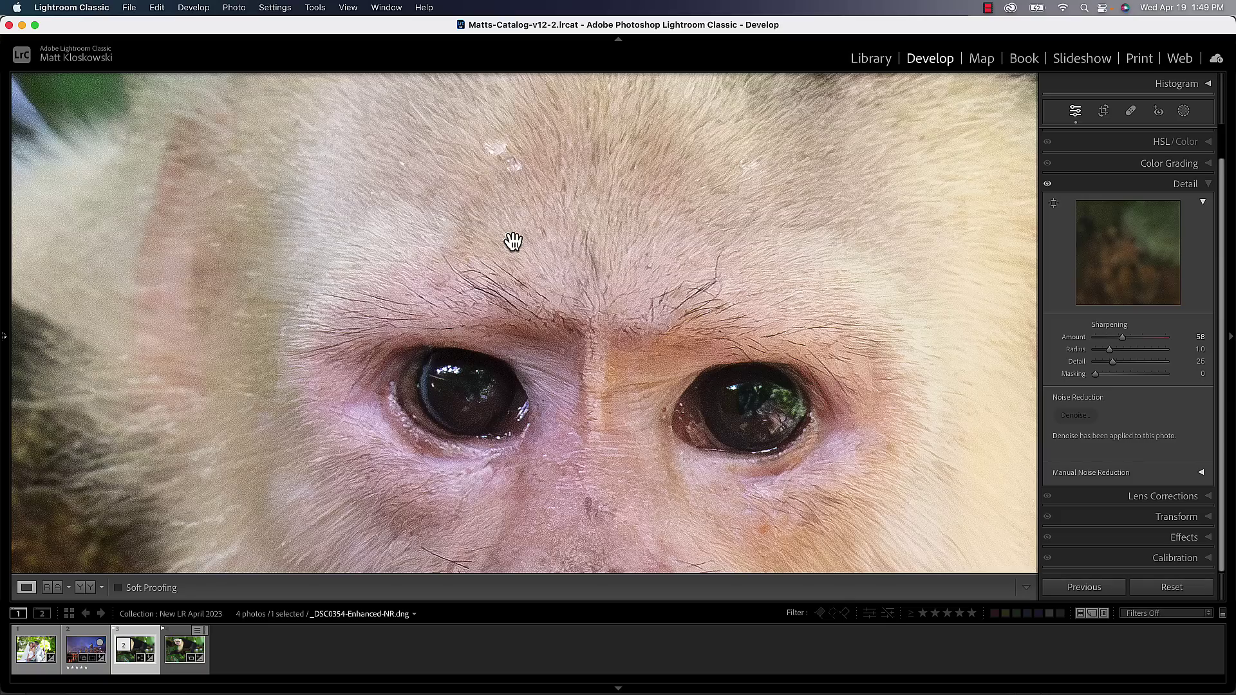
pyautogui.click(517, 298)
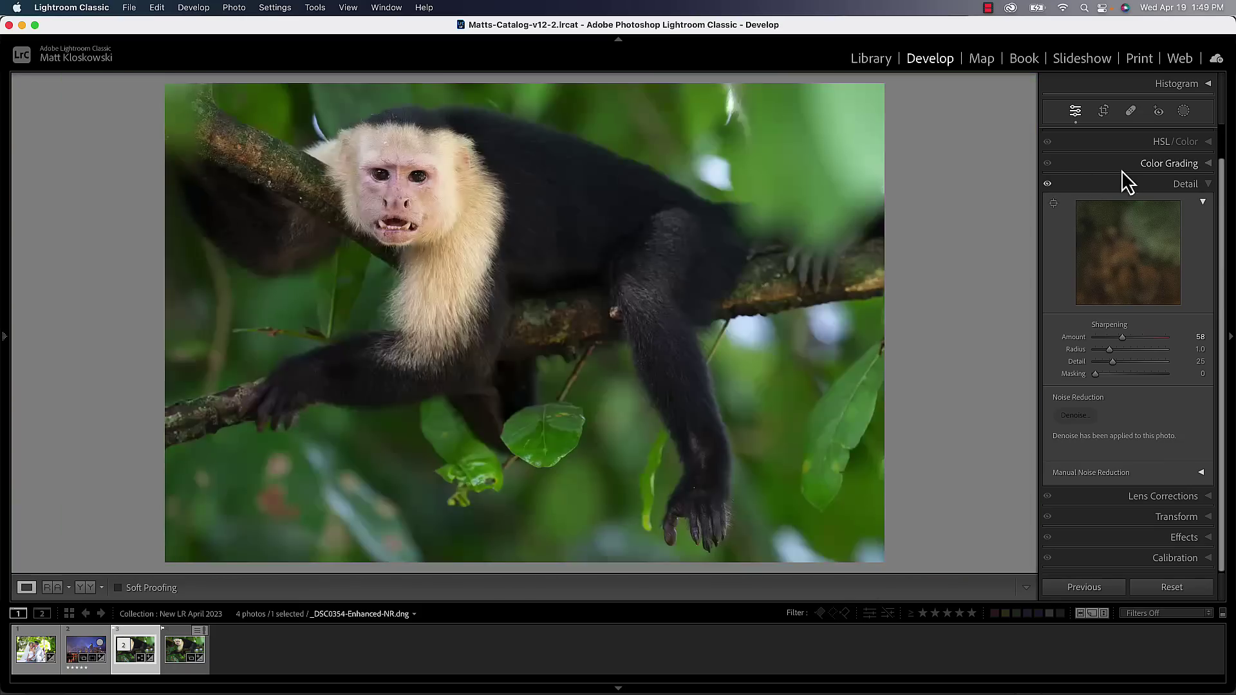
# Step: Collapse the Detail panel and expand the Basic panel
pyautogui.click(1195, 187)
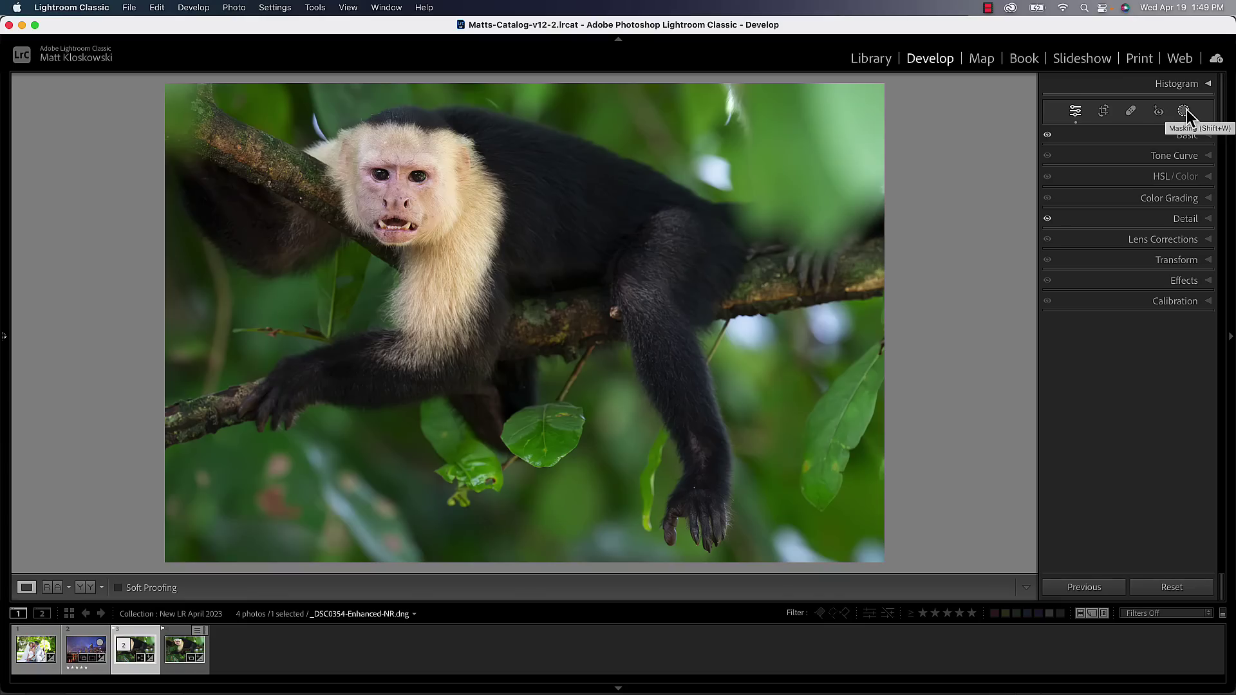
pyautogui.click(1190, 138)
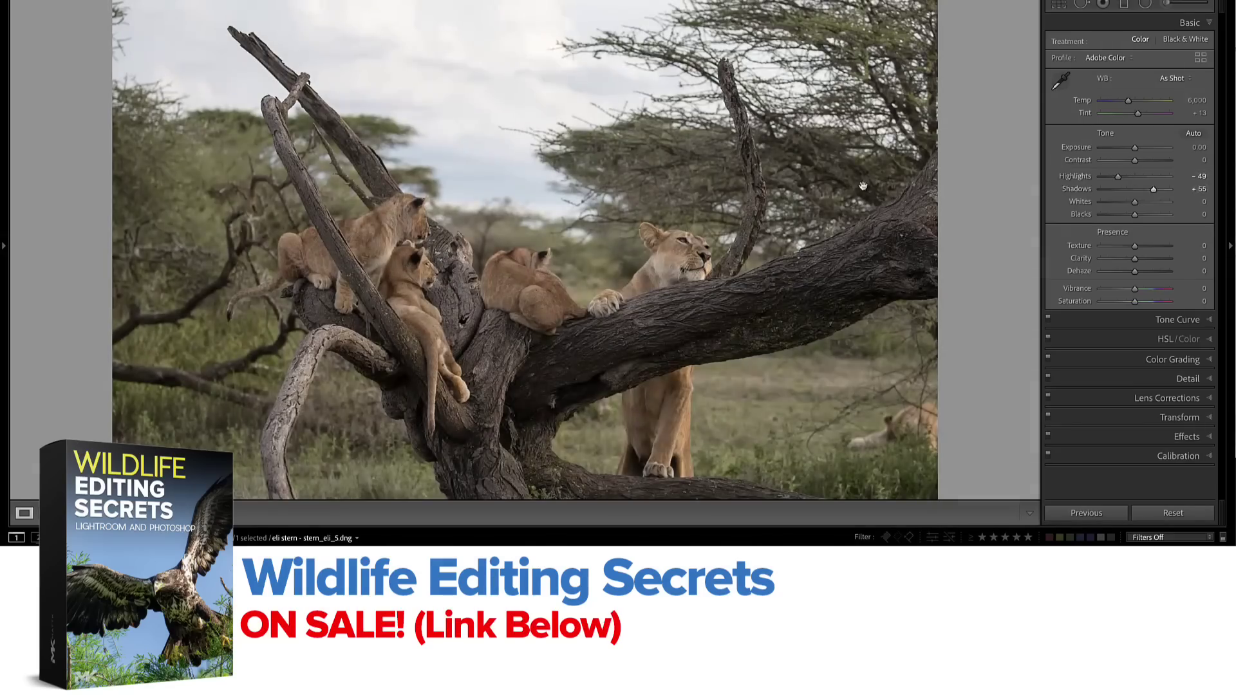
# Step: Select the lions' radial adjustment and paint a local adjustment darkening the sky
pyautogui.click(1145, 4)
pyautogui.click(522, 286)
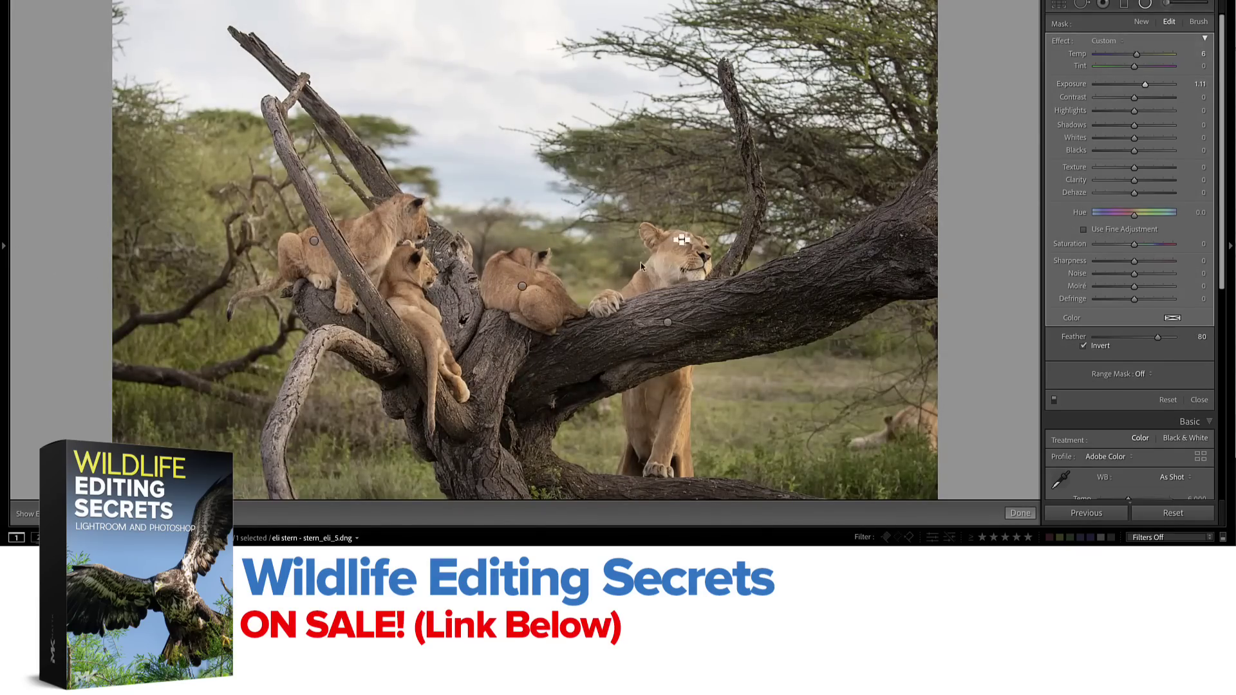
pyautogui.press('k')
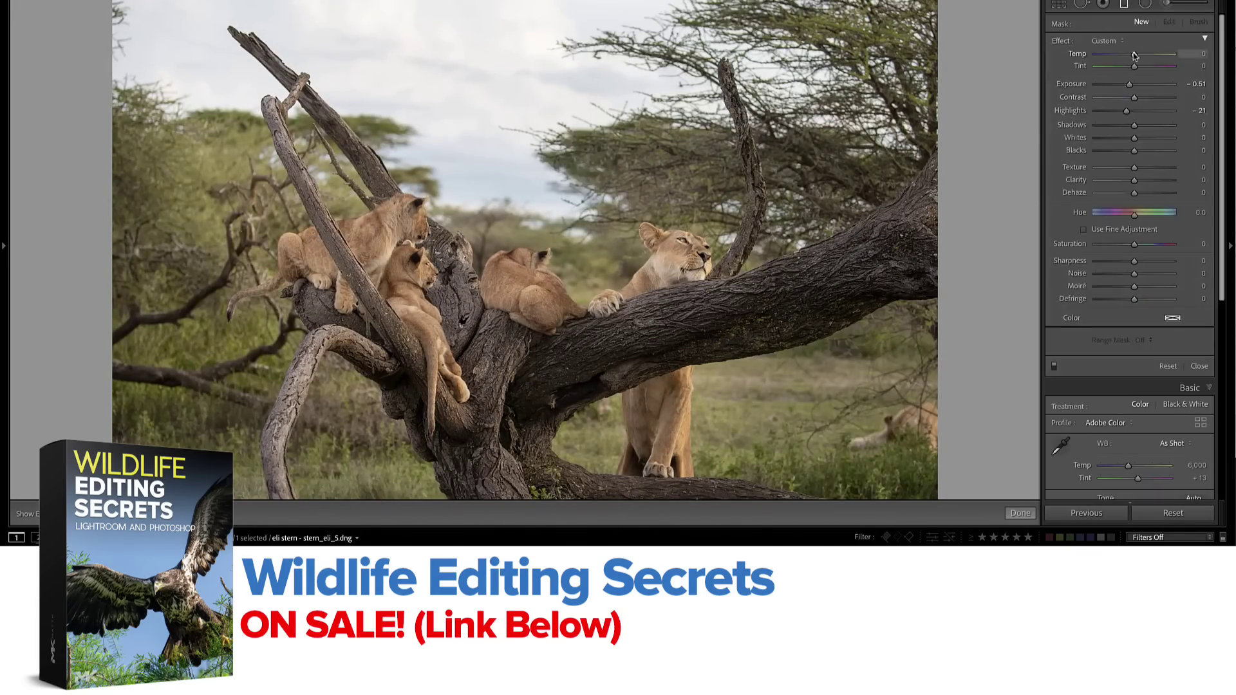
pyautogui.moveTo(1134, 84); pyautogui.dragTo(1117, 85)
pyautogui.press('m')
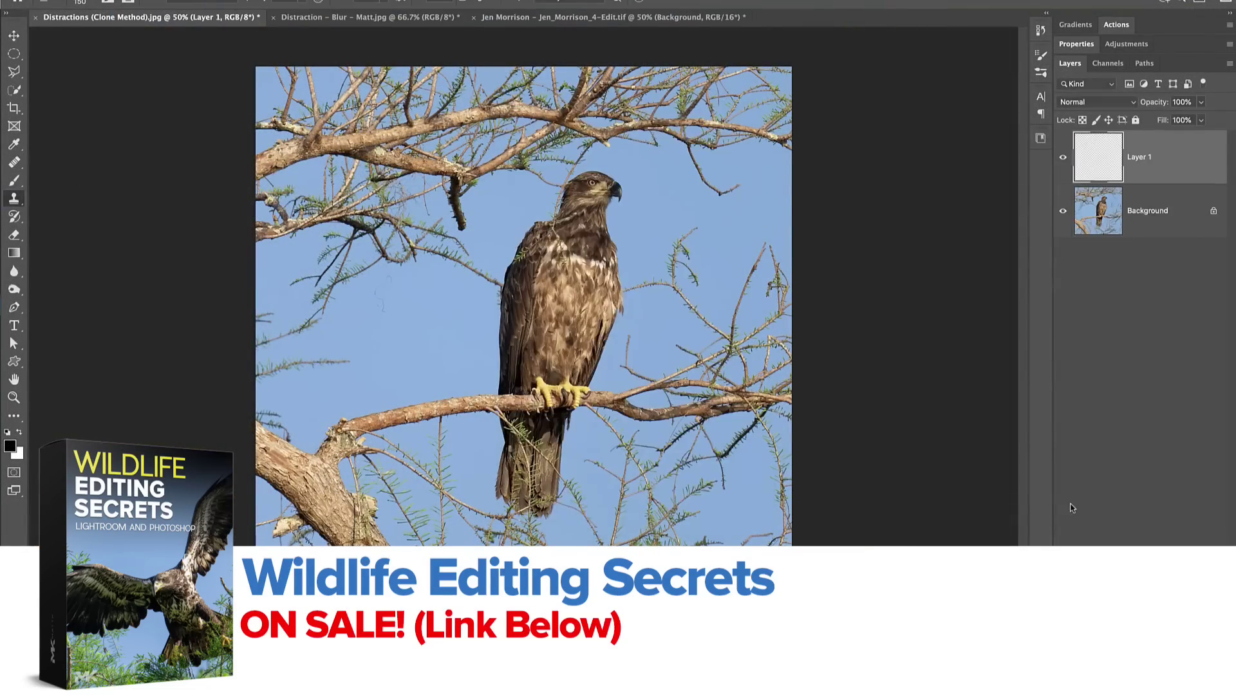
# Step: Zoom in on the eagle's wing edge and clean the spots from the sky
pyautogui.hotkey('ctrl', '+')
pyautogui.hotkey('ctrl', '+')
pyautogui.hotkey('ctrl', '+')
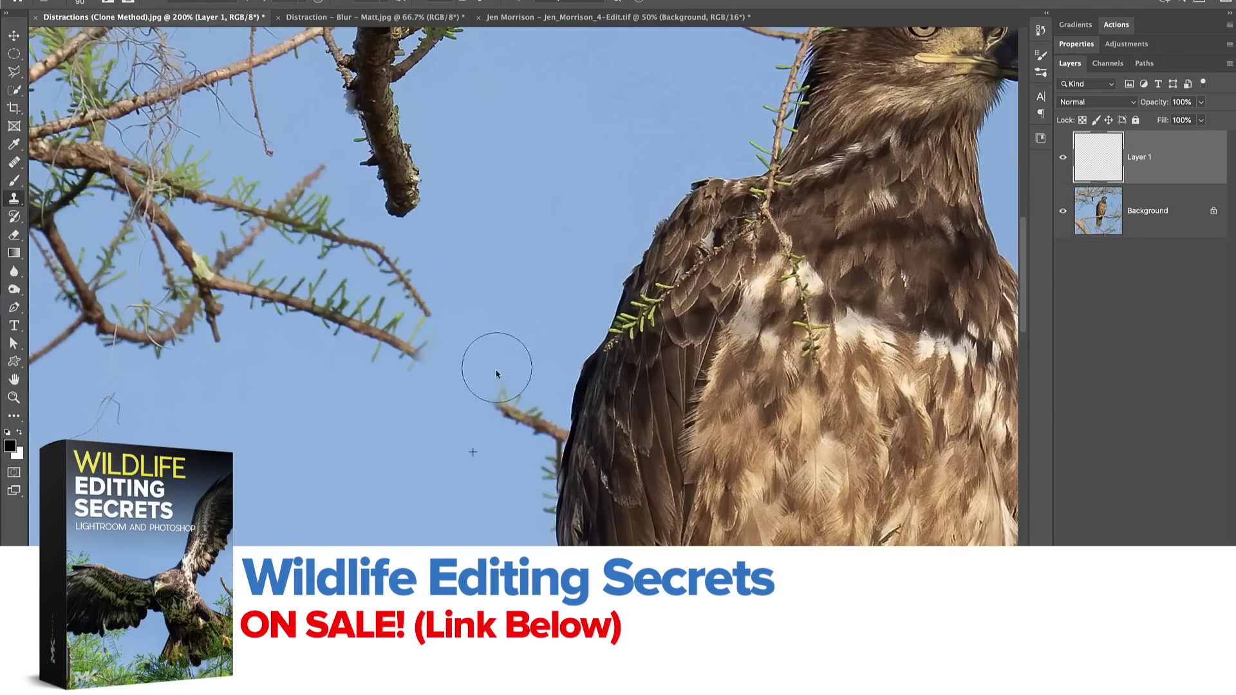
pyautogui.hotkey('ctrl', '+')
pyautogui.hotkey('ctrl', '+')
pyautogui.hotkey('ctrl', '+')
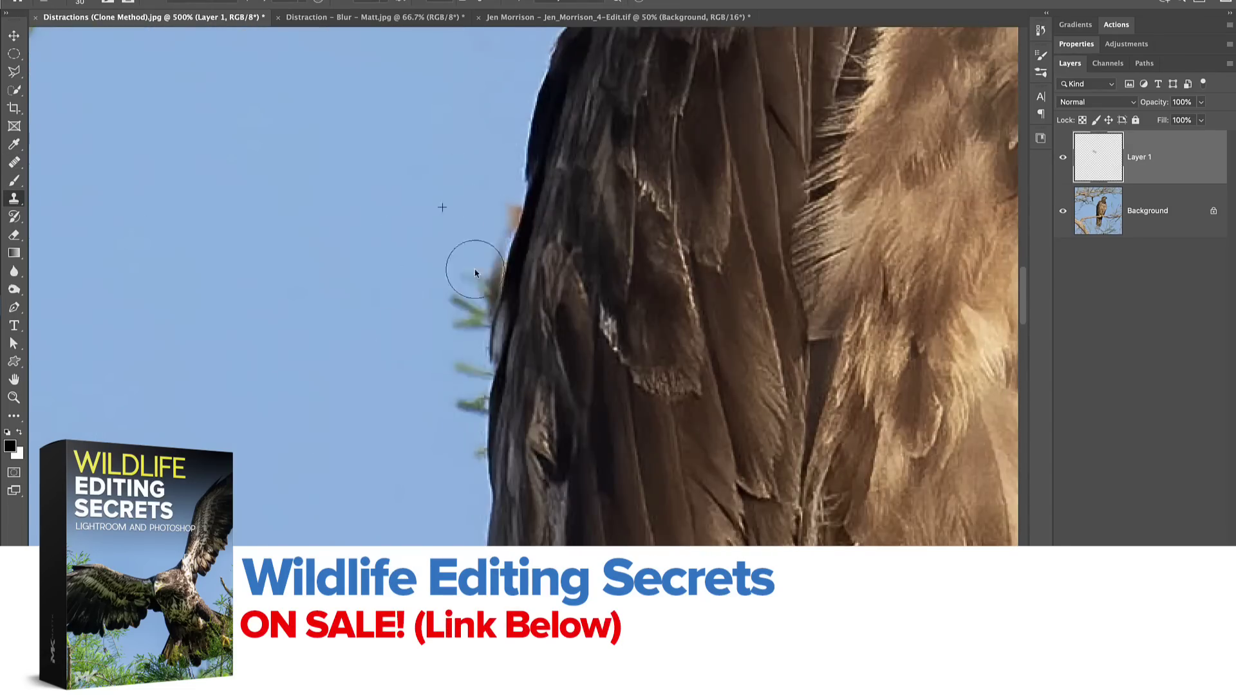
pyautogui.click(90, 3)
pyautogui.press('Escape')
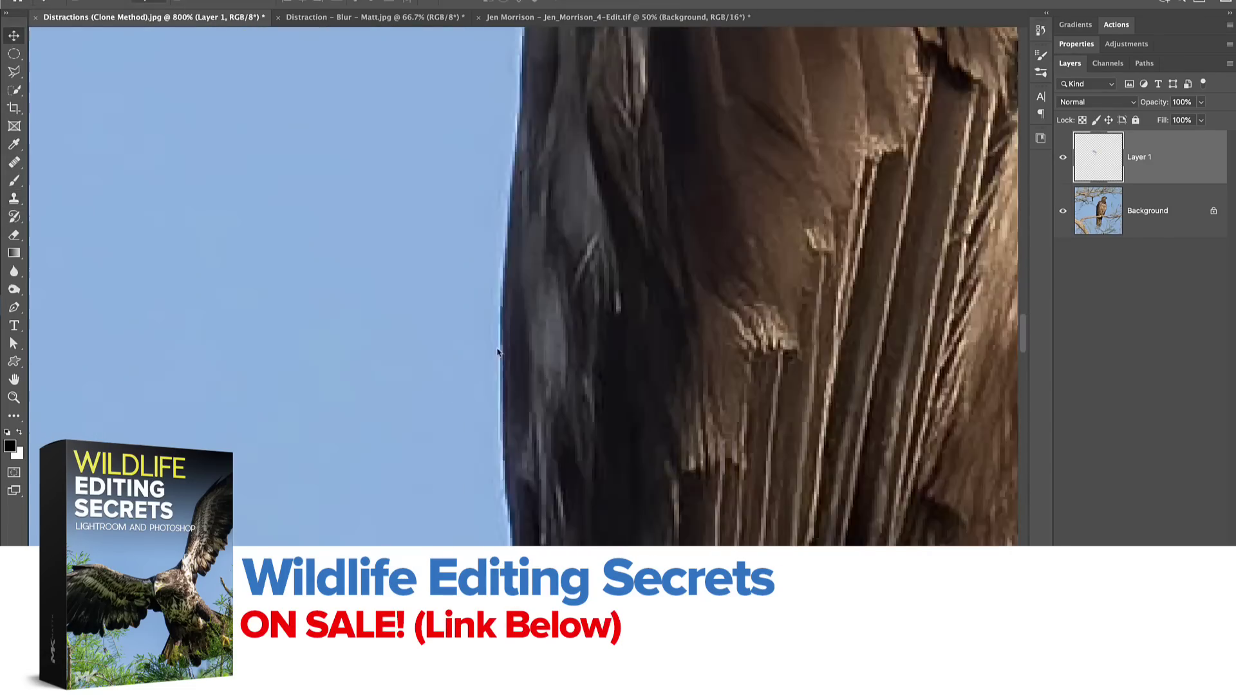
pyautogui.hotkey('ctrl', '+')
pyautogui.press('s')
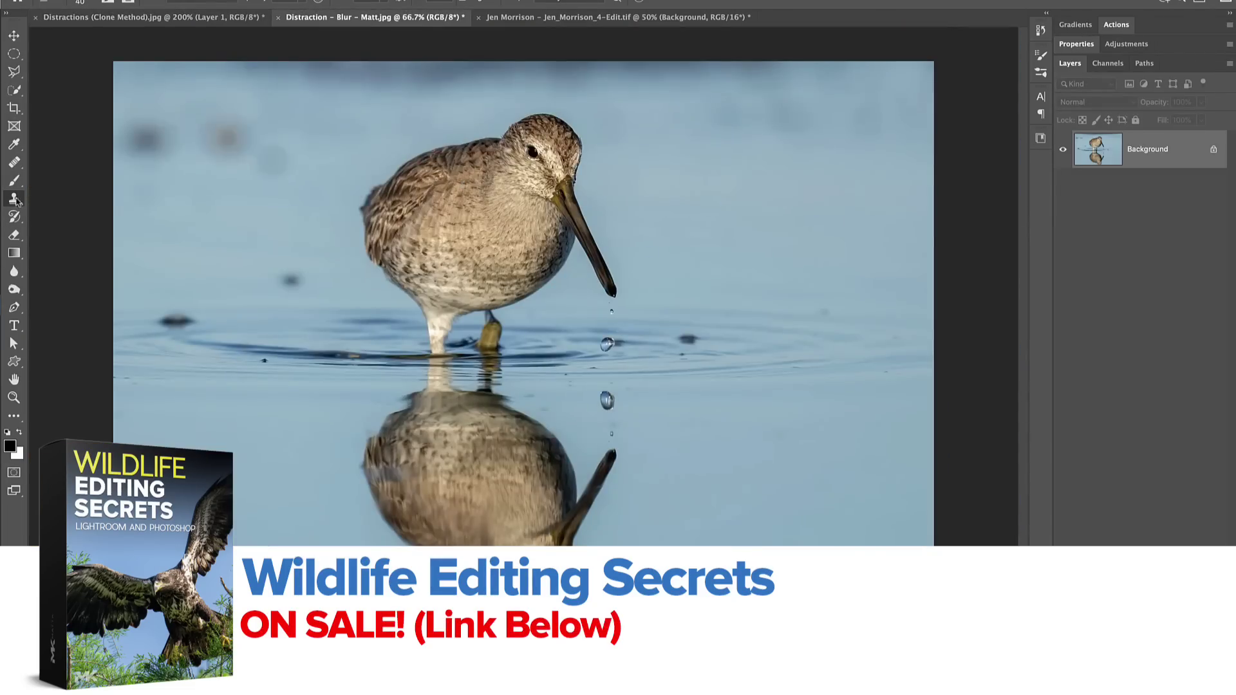
pyautogui.click(15, 162)
pyautogui.click(77, 159)
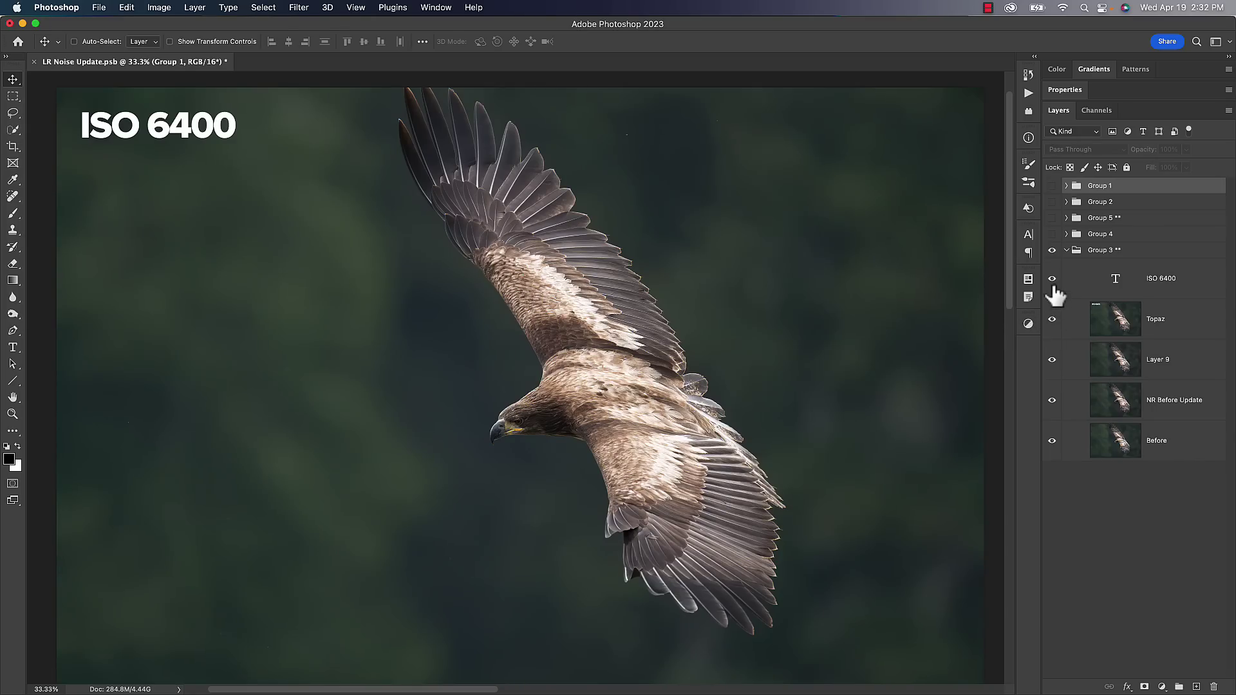
# Step: Show only the Before version and zoom to 300% on the eagle's head
pyautogui.moveTo(1052, 358); pyautogui.dragTo(1051, 413)
pyautogui.press('super+equal')
pyautogui.press('super+equal')
pyautogui.press('super+equal')
pyautogui.press('super+equal')
pyautogui.moveTo(690, 496); pyautogui.dragTo(684, 296)
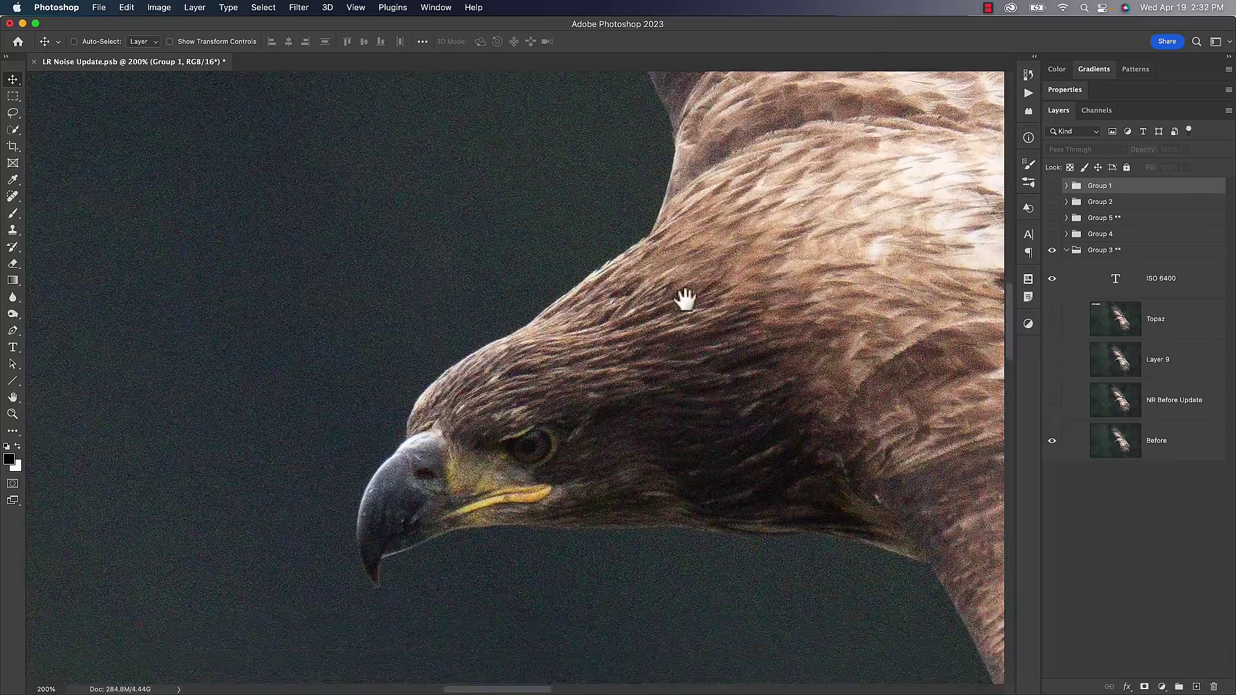
pyautogui.moveTo(640, 363); pyautogui.dragTo(588, 290)
pyautogui.press('super+equal')
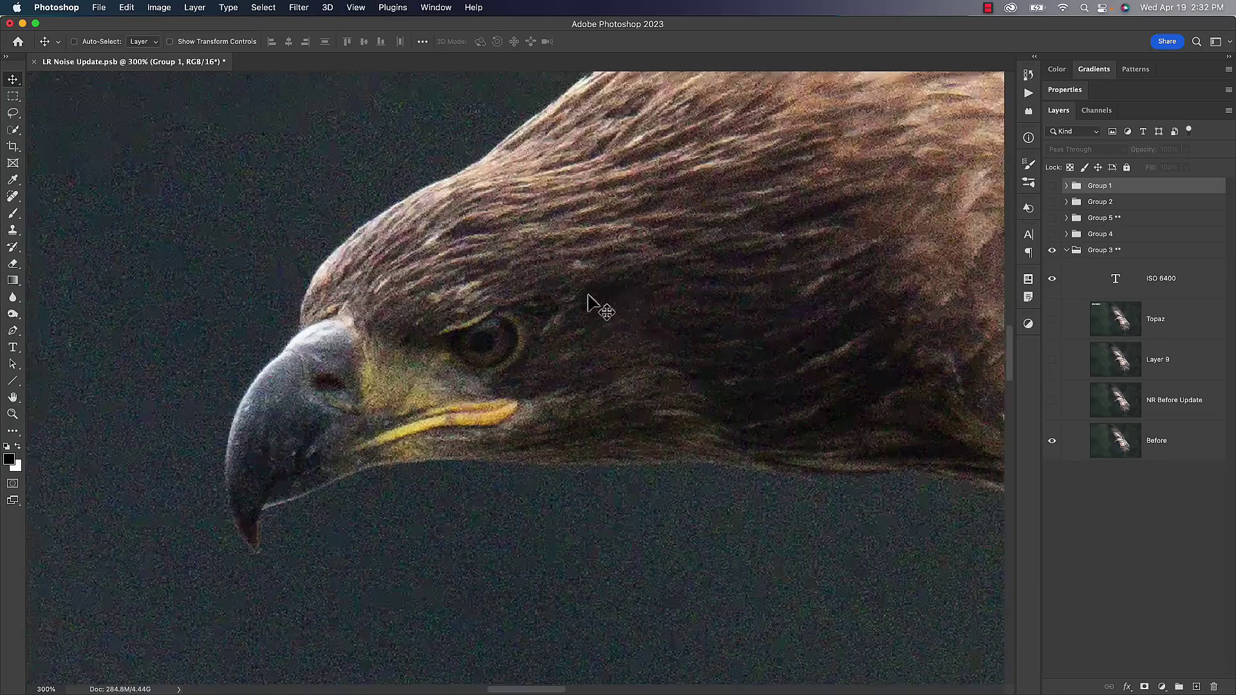
pyautogui.moveTo(543, 330); pyautogui.dragTo(547, 351)
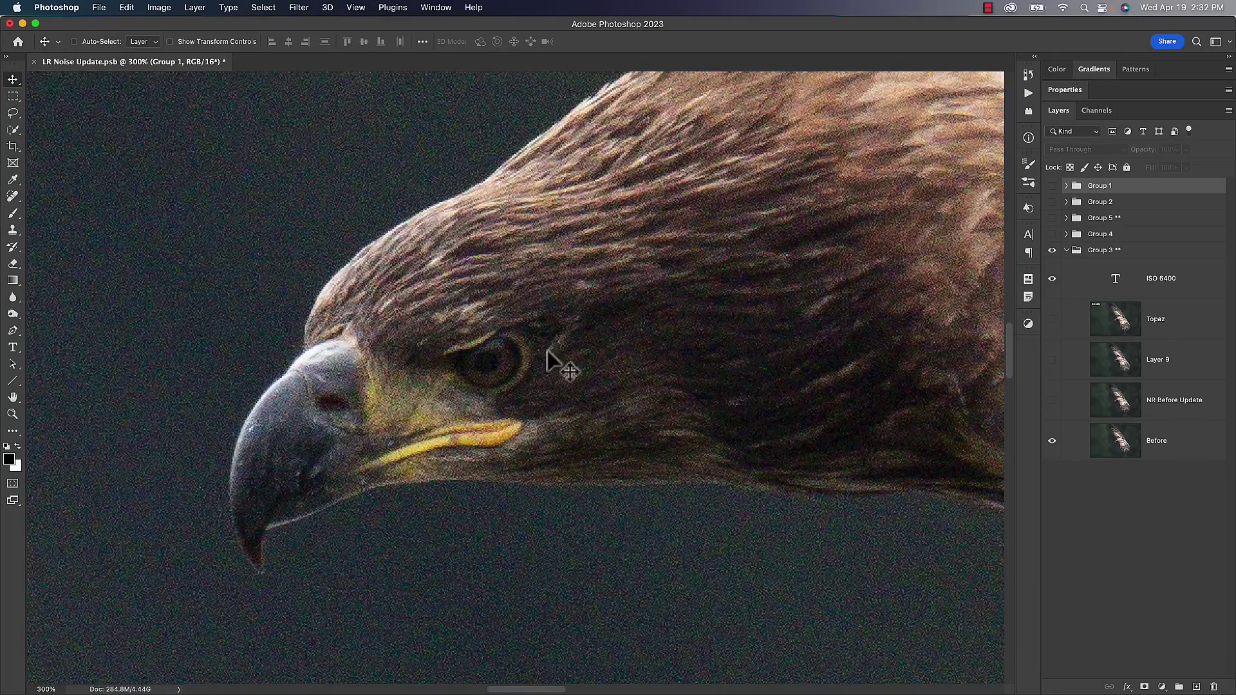
# Step: Compare NR Before Update, Layer 9 and Topaz, leaving Topaz hidden, then collapse and hide the group
pyautogui.click(1052, 402)
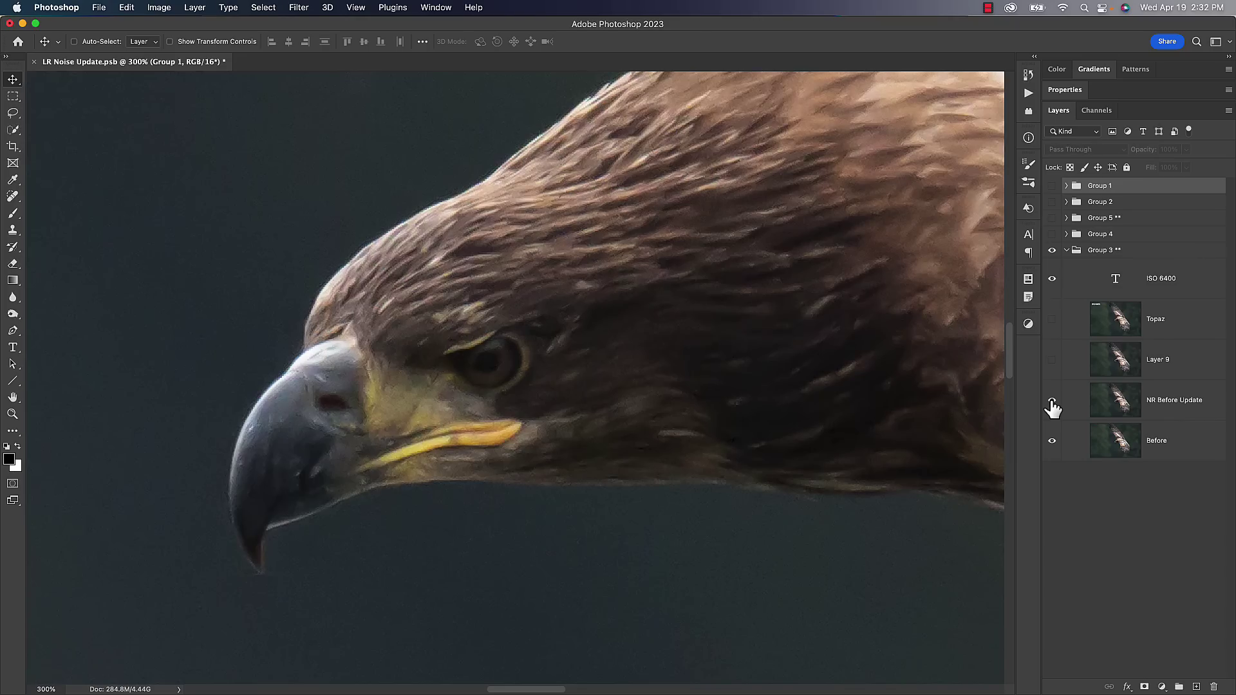
pyautogui.click(1052, 360)
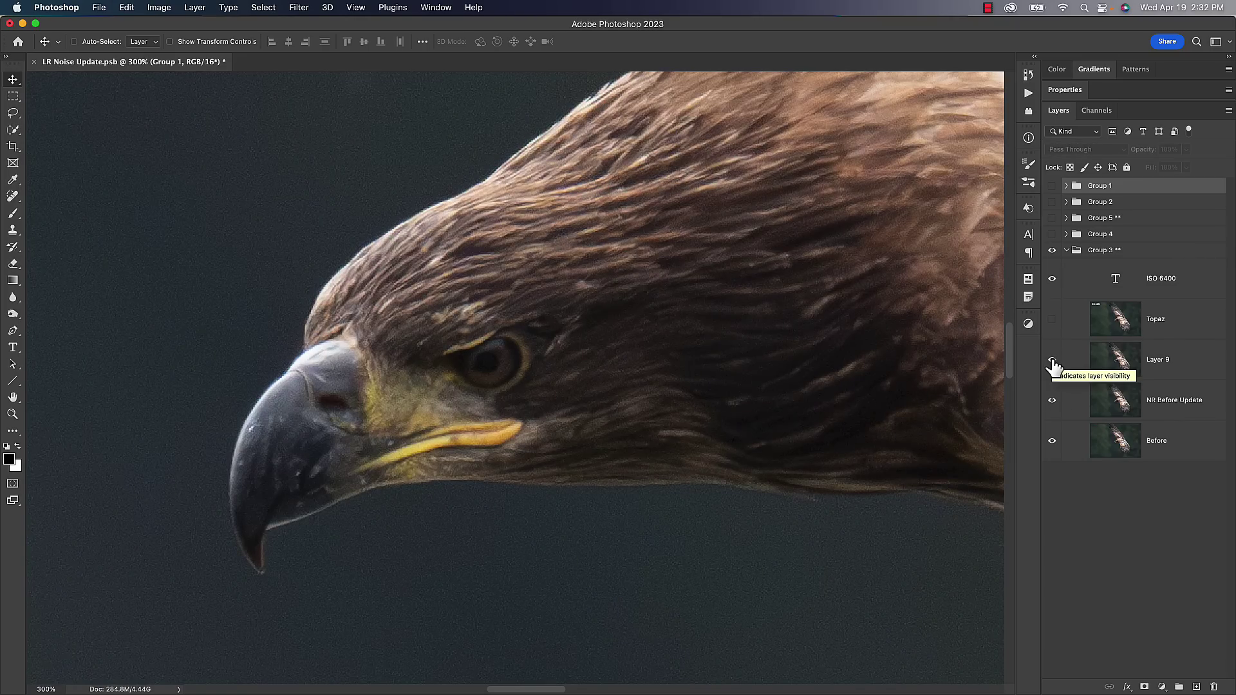
pyautogui.click(1052, 362)
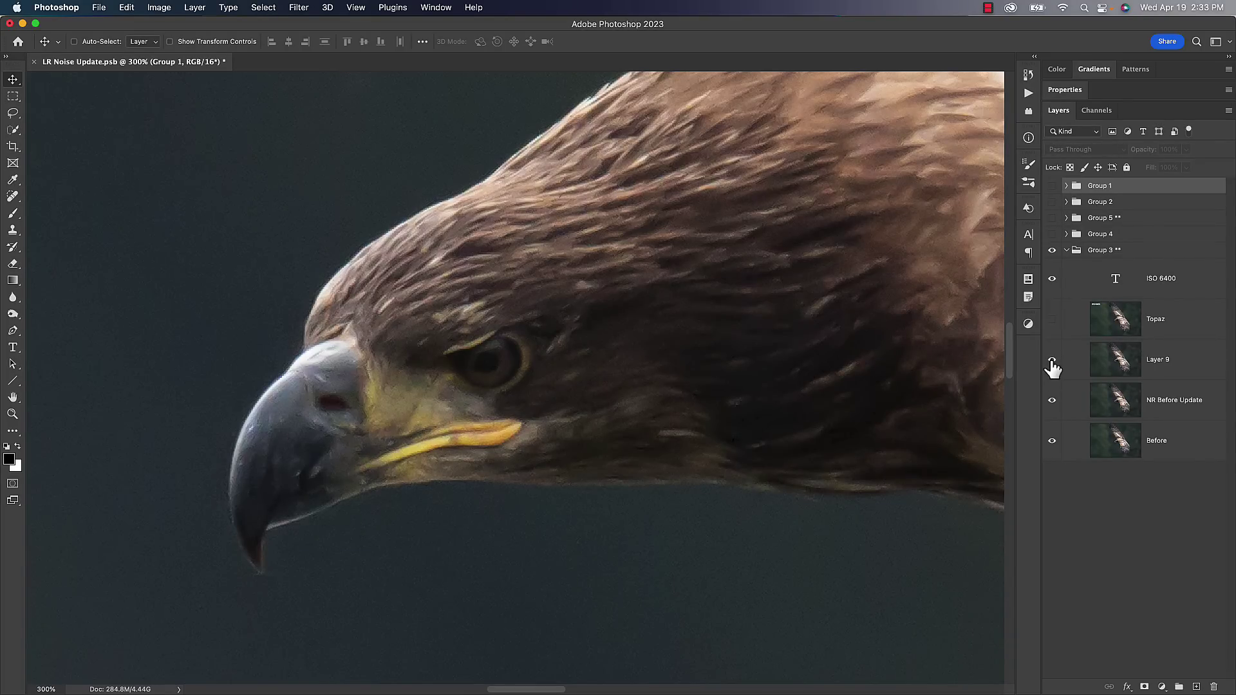
pyautogui.click(1091, 331)
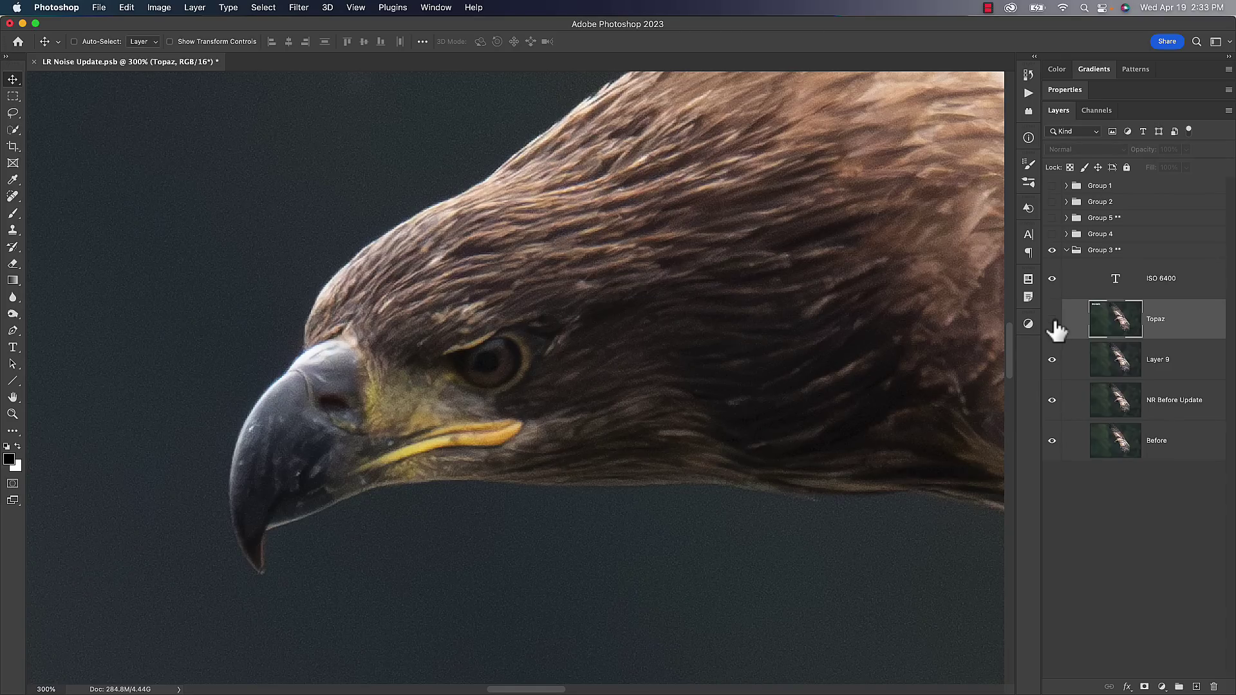
pyautogui.click(1053, 320)
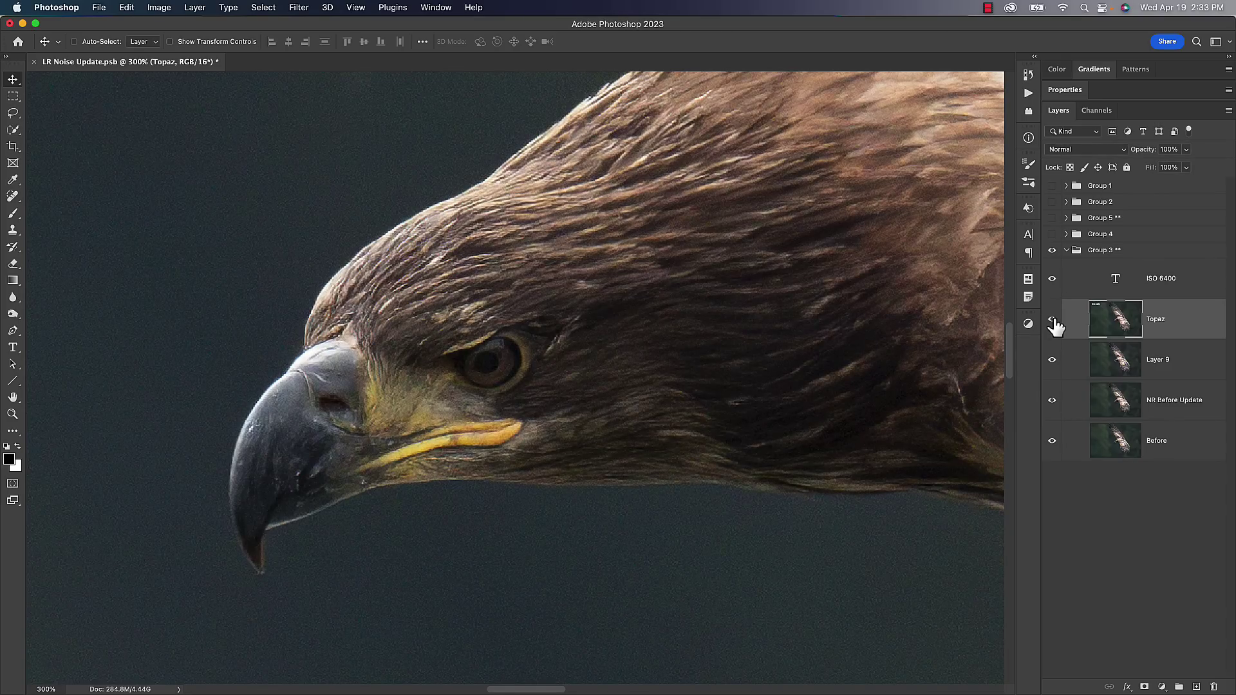
pyautogui.click(1055, 322)
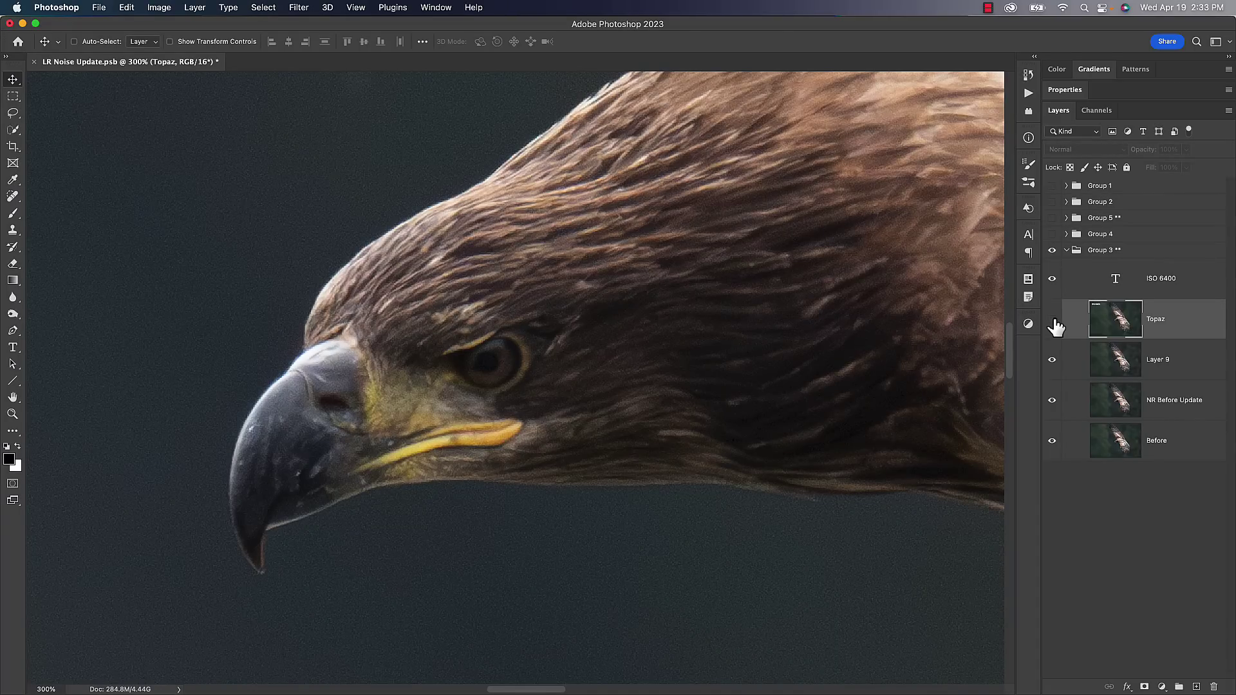
pyautogui.click(1053, 322)
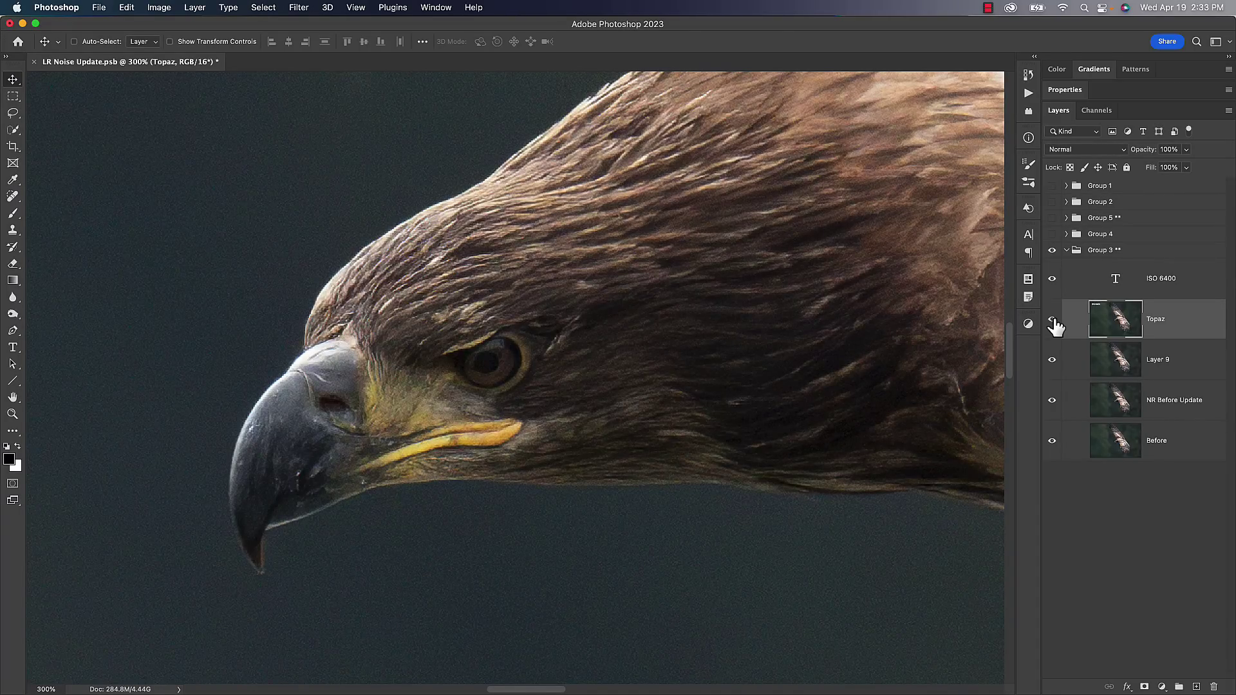
pyautogui.click(1053, 322)
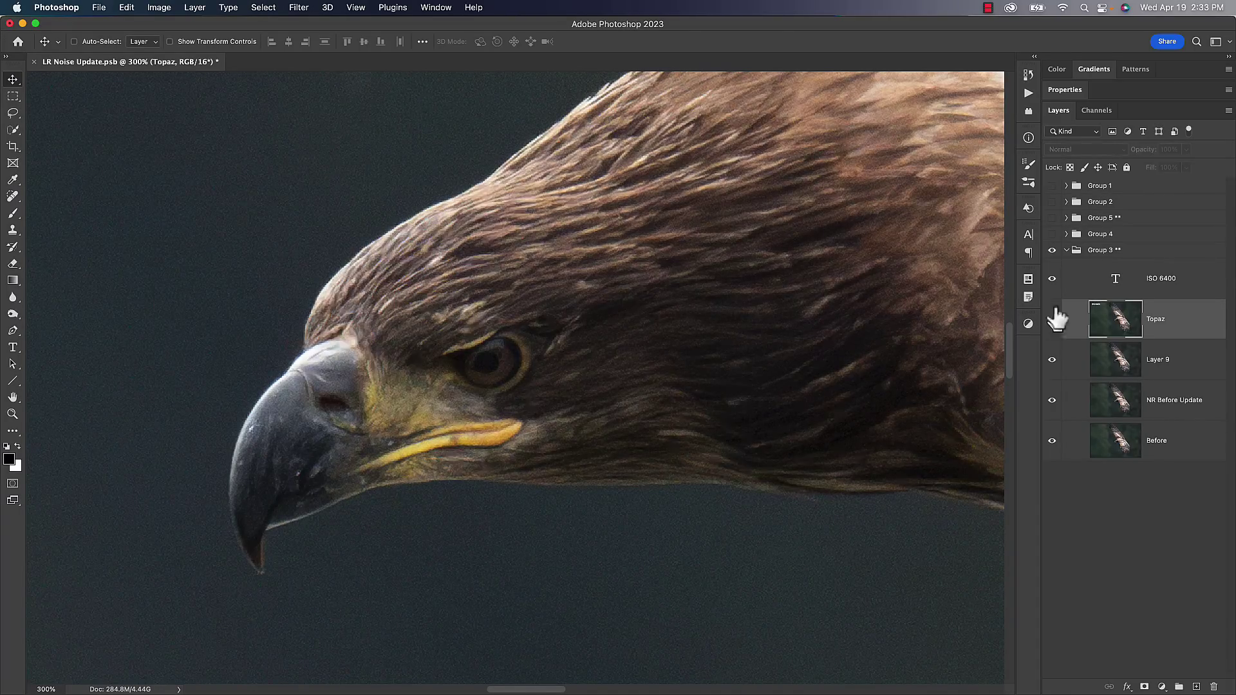
pyautogui.click(1066, 250)
pyautogui.click(1052, 250)
# Step: Show the perched eagle's Group 4 and view it at 100%
pyautogui.press('super+minus')
pyautogui.click(1053, 234)
pyautogui.press('super+0')
pyautogui.press('super+1')
pyautogui.moveTo(809, 428); pyautogui.dragTo(827, 441)
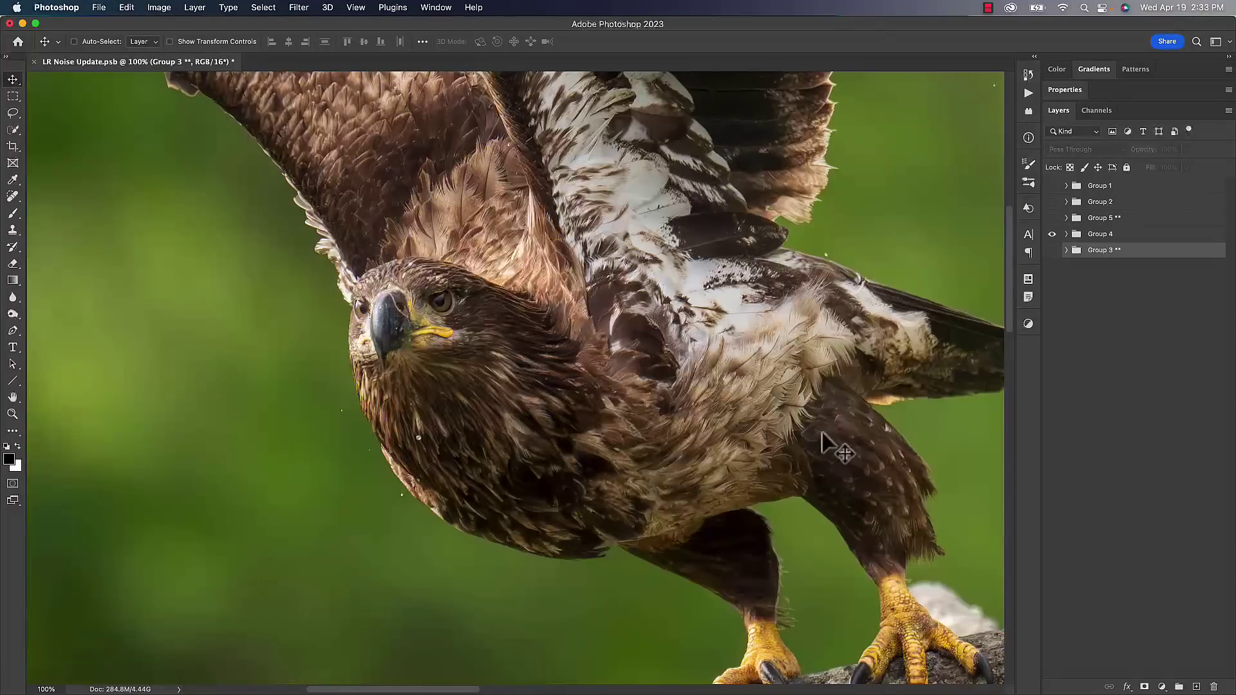
# Step: At 300%, compare Before Photo against NR Before Update and Layer 12 on the eagle's head
pyautogui.click(1067, 234)
pyautogui.click(1051, 302)
pyautogui.click(1052, 343)
pyautogui.press('super+equal')
pyautogui.press('super+equal')
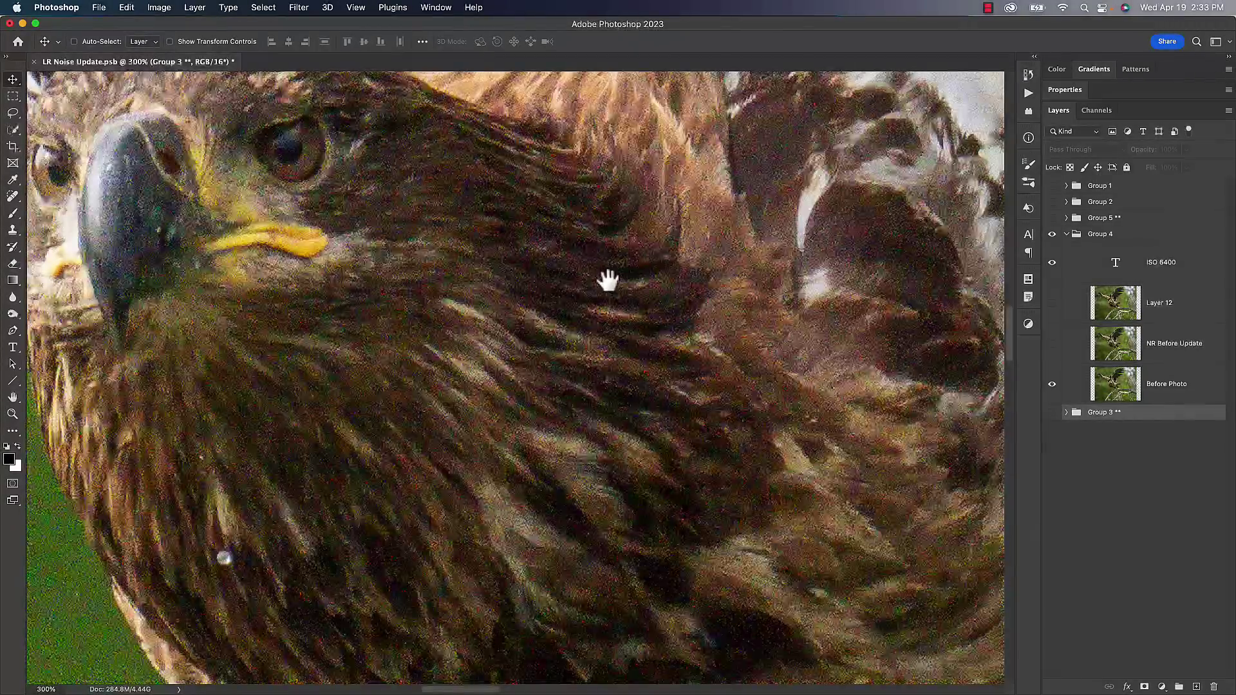
pyautogui.moveTo(607, 279); pyautogui.dragTo(847, 385)
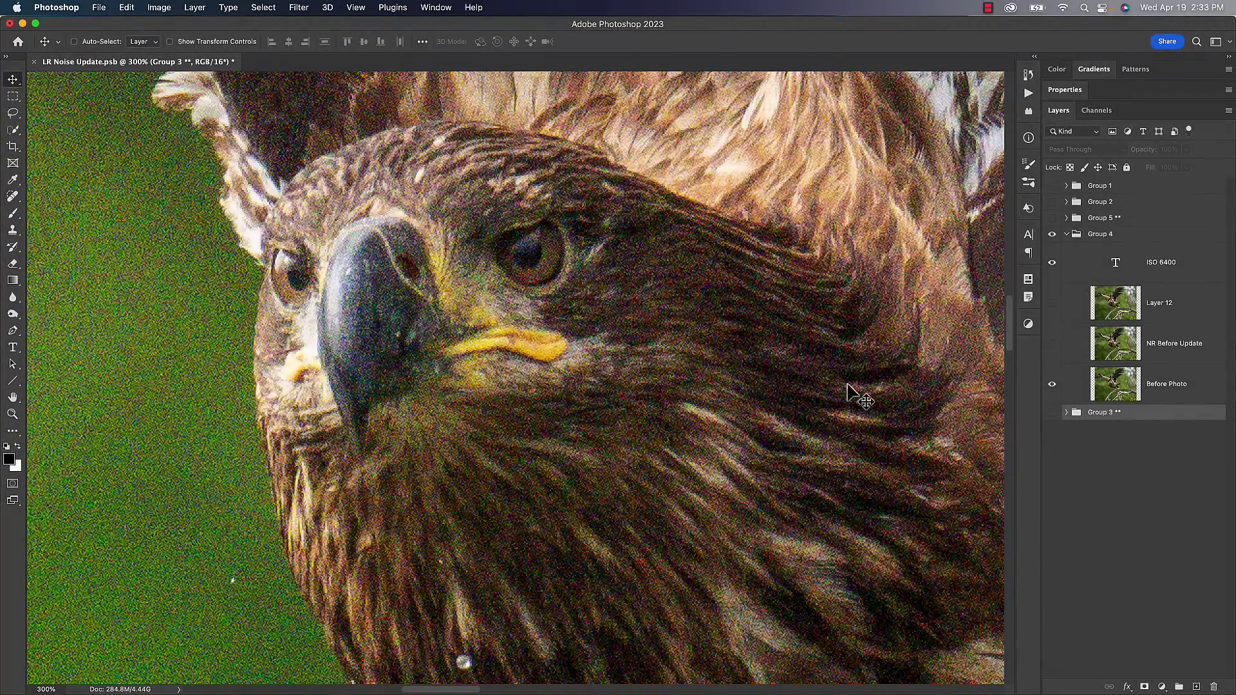
pyautogui.click(1052, 345)
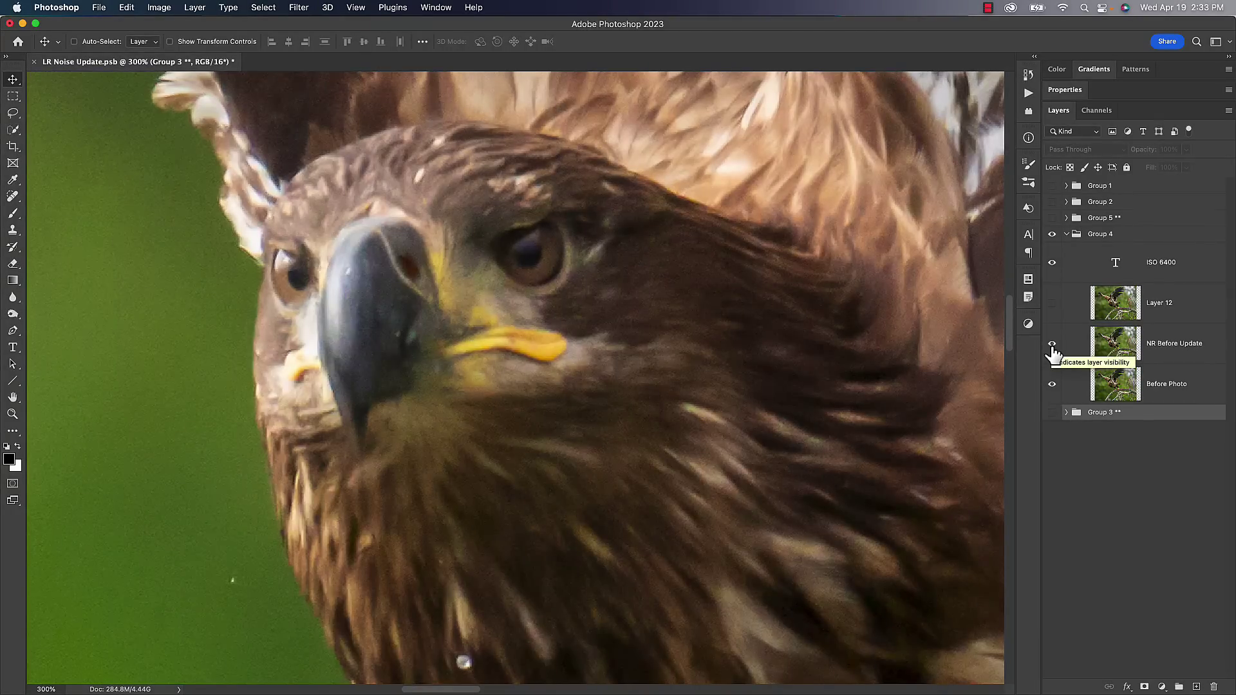
pyautogui.click(1052, 304)
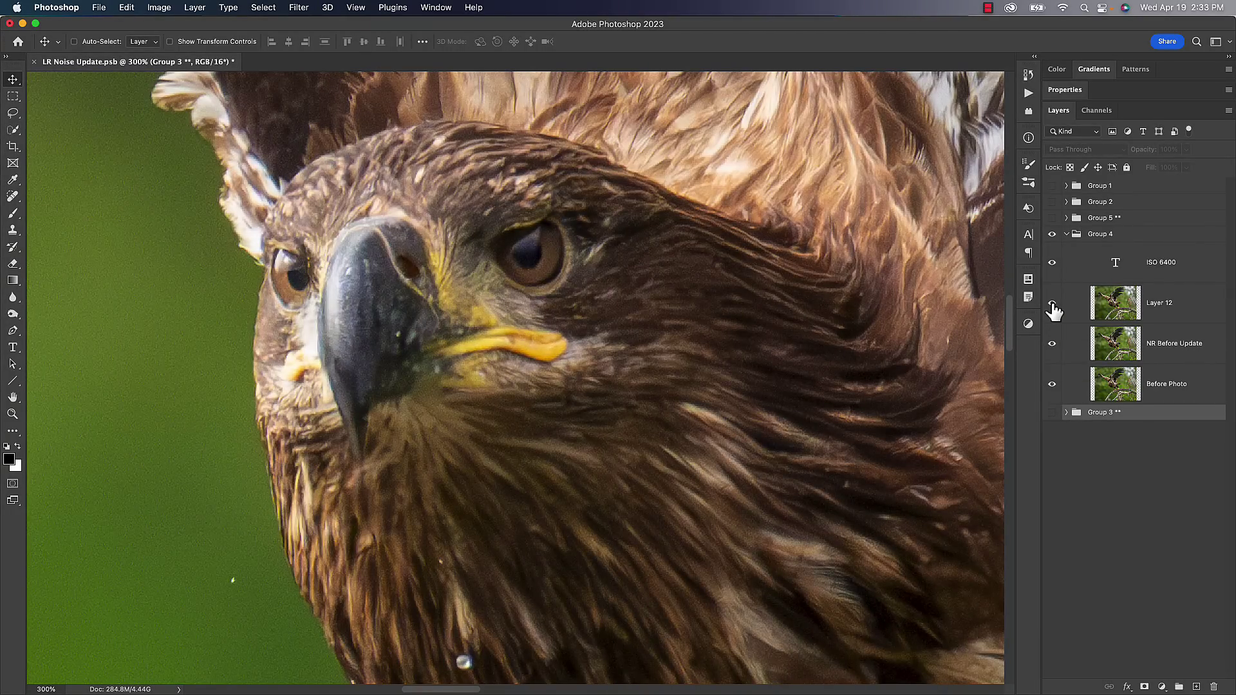
# Step: Collapse and hide Group 4, then show and select Group 5
pyautogui.click(1066, 234)
pyautogui.click(1052, 234)
pyautogui.click(1052, 218)
pyautogui.click(1077, 219)
pyautogui.moveTo(736, 279); pyautogui.dragTo(718, 386)
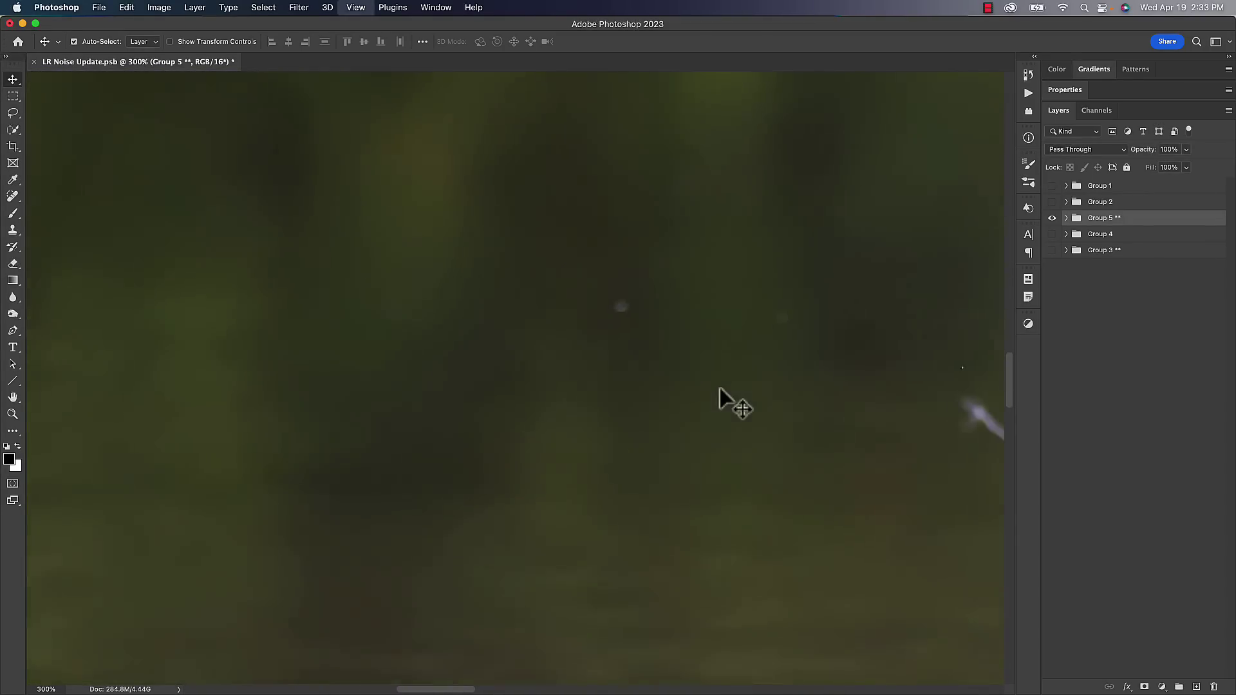
# Step: At 400% on the egret's head, compare Layer 4's denoised version against the noisy original
pyautogui.press('super+minus')
pyautogui.press('super+minus')
pyautogui.press('super+minus')
pyautogui.press('super+plus')
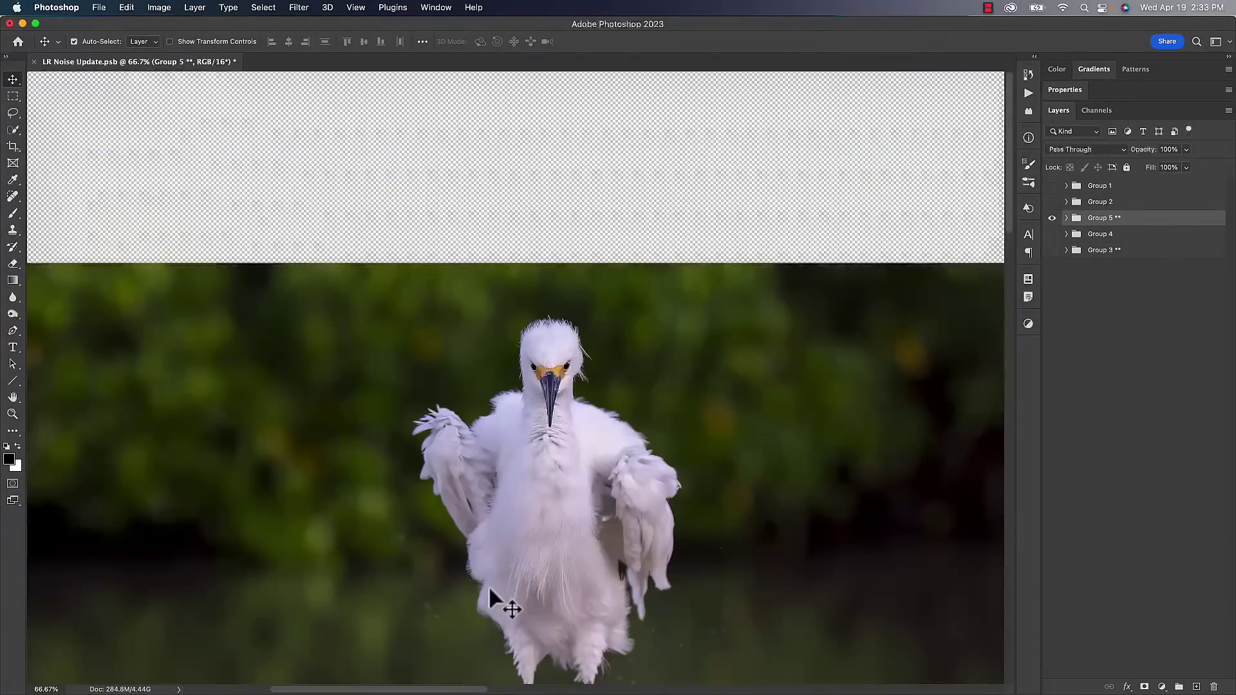
pyautogui.press('super+plus')
pyautogui.press('super+plus')
pyautogui.press('super+plus')
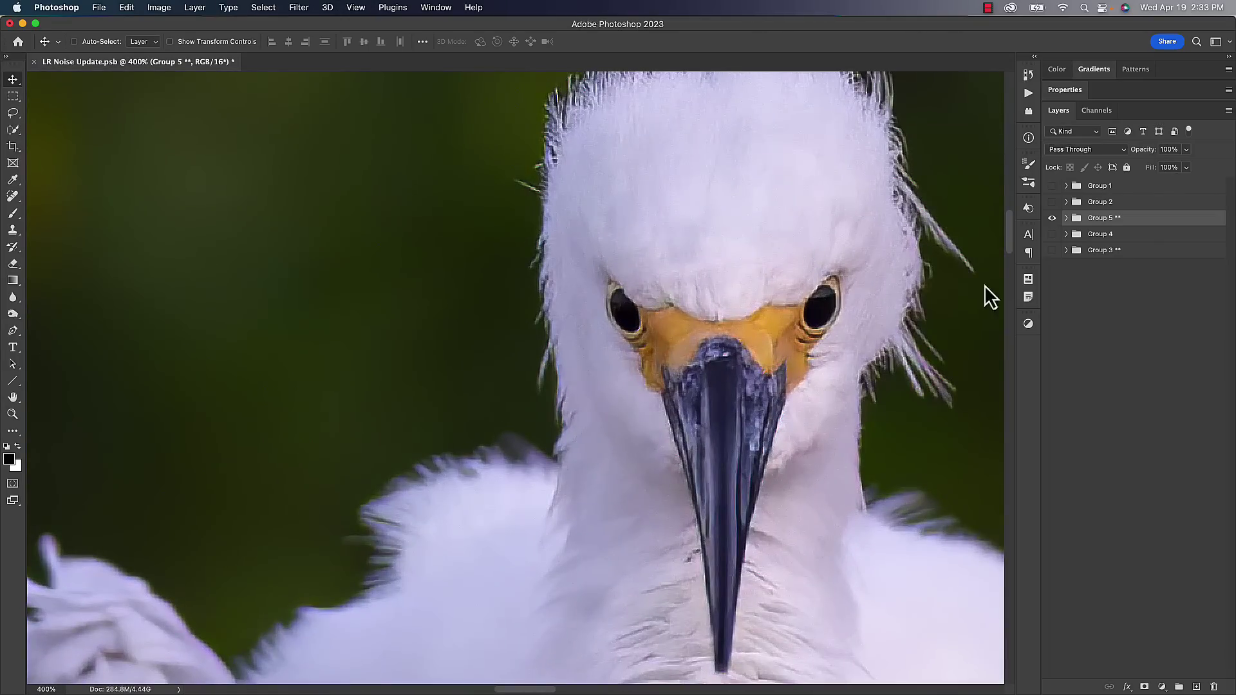
pyautogui.click(1067, 219)
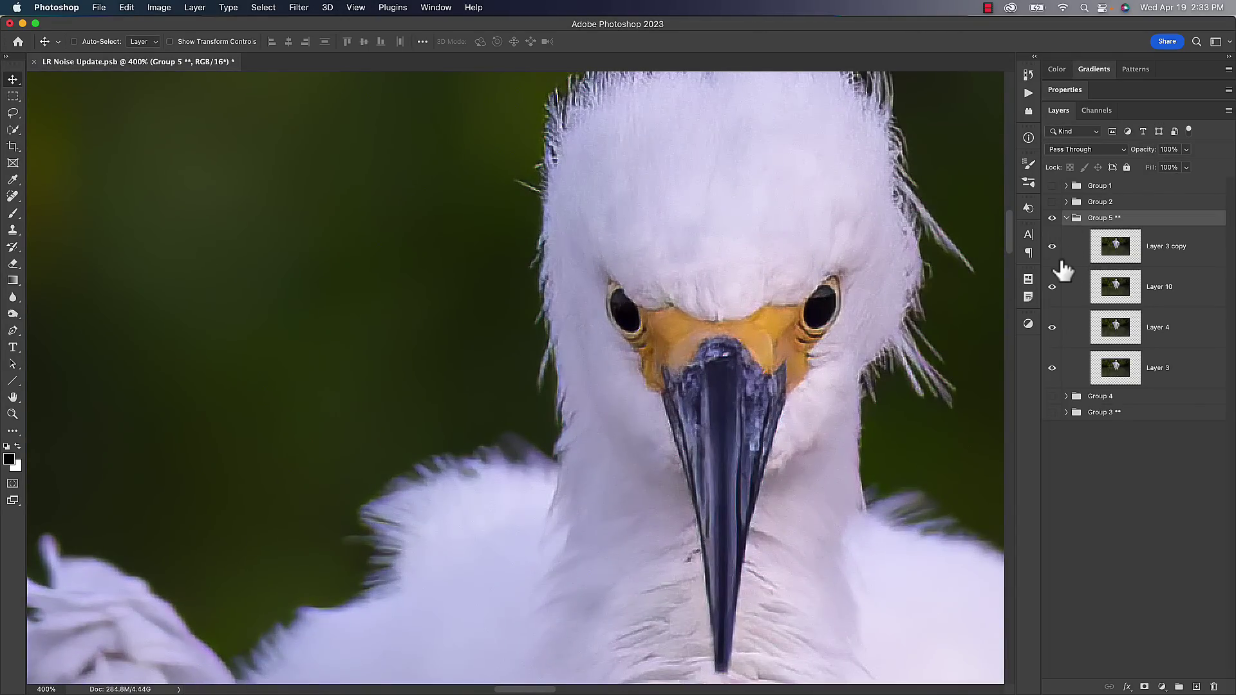
pyautogui.click(1052, 327)
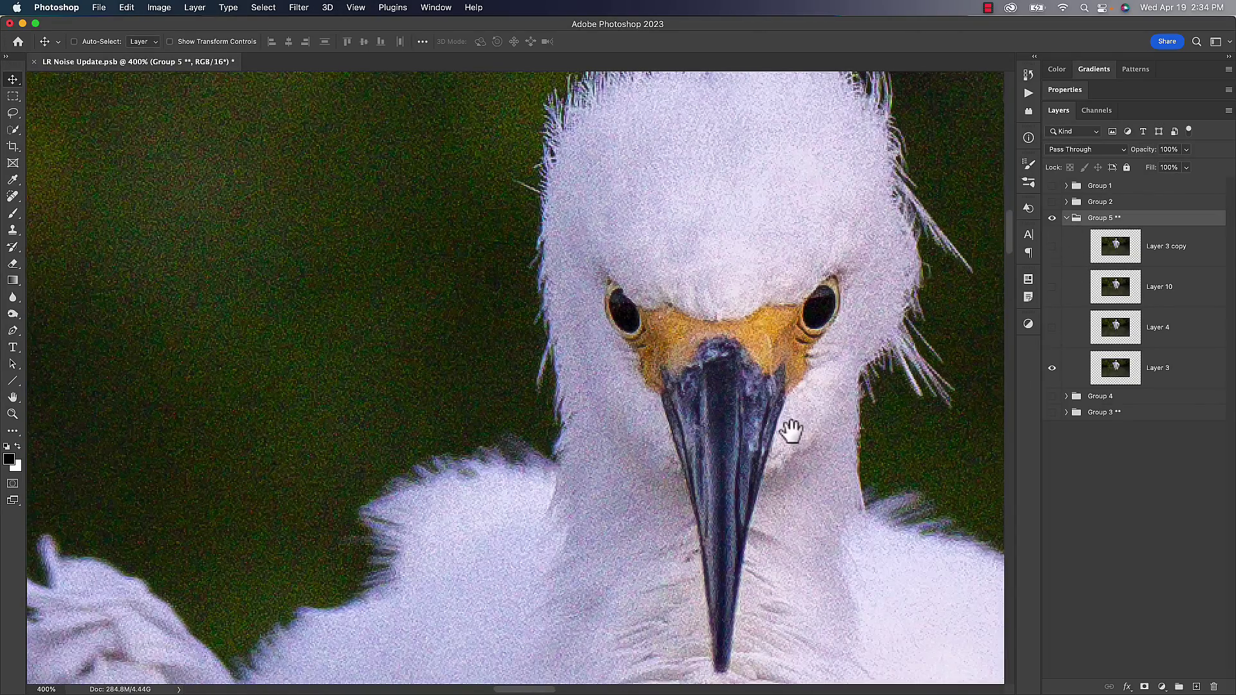
pyautogui.moveTo(797, 434); pyautogui.dragTo(696, 385)
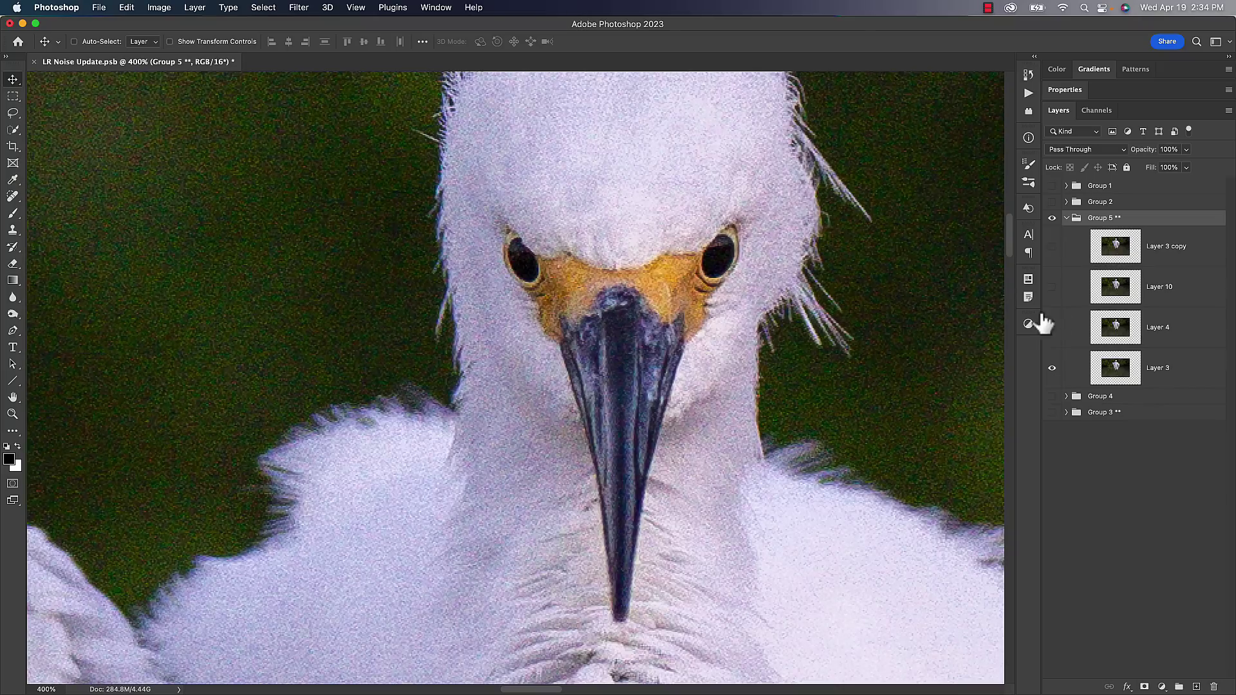
pyautogui.click(1053, 328)
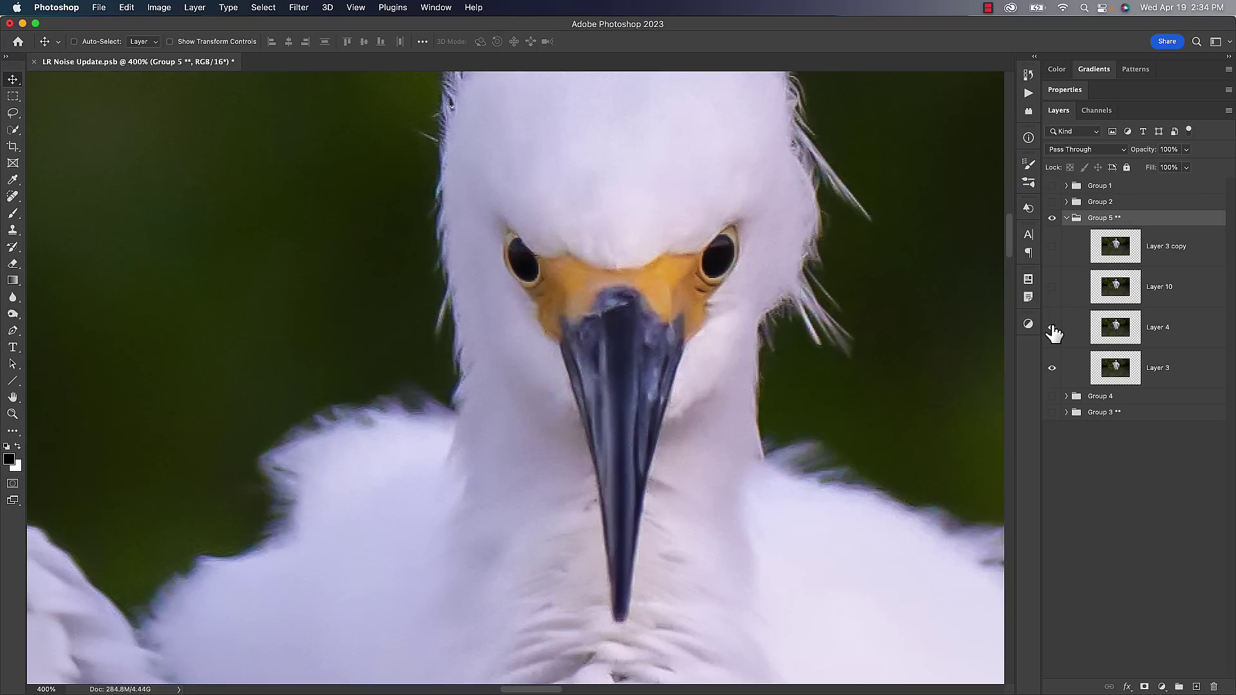
# Step: Compare Layer 10 and Layer 3 copy results, leaving both visible
pyautogui.click(1053, 287)
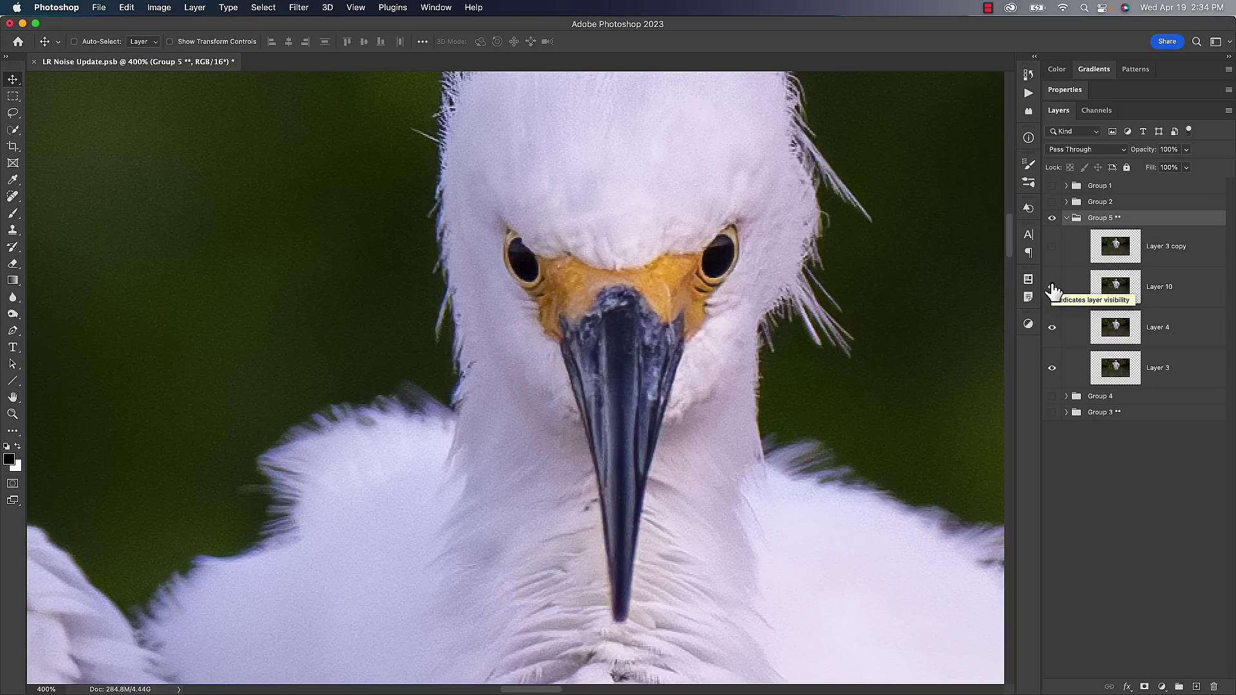
pyautogui.click(1053, 288)
pyautogui.click(1052, 288)
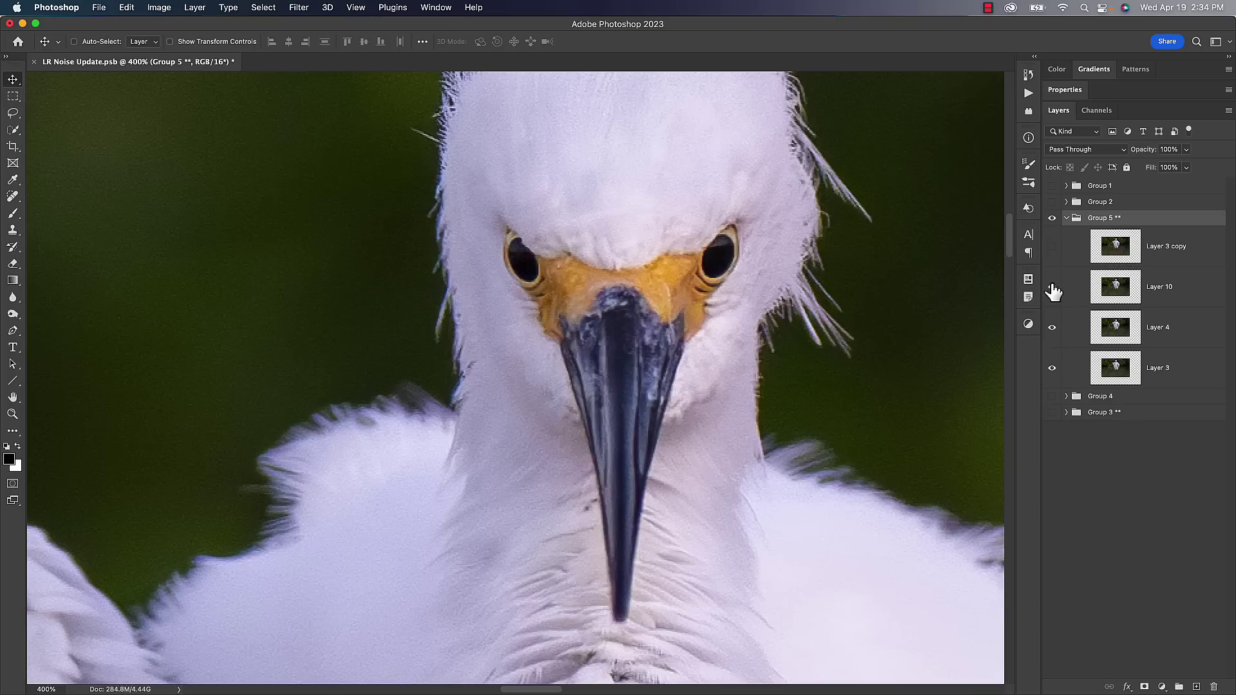
pyautogui.click(1052, 247)
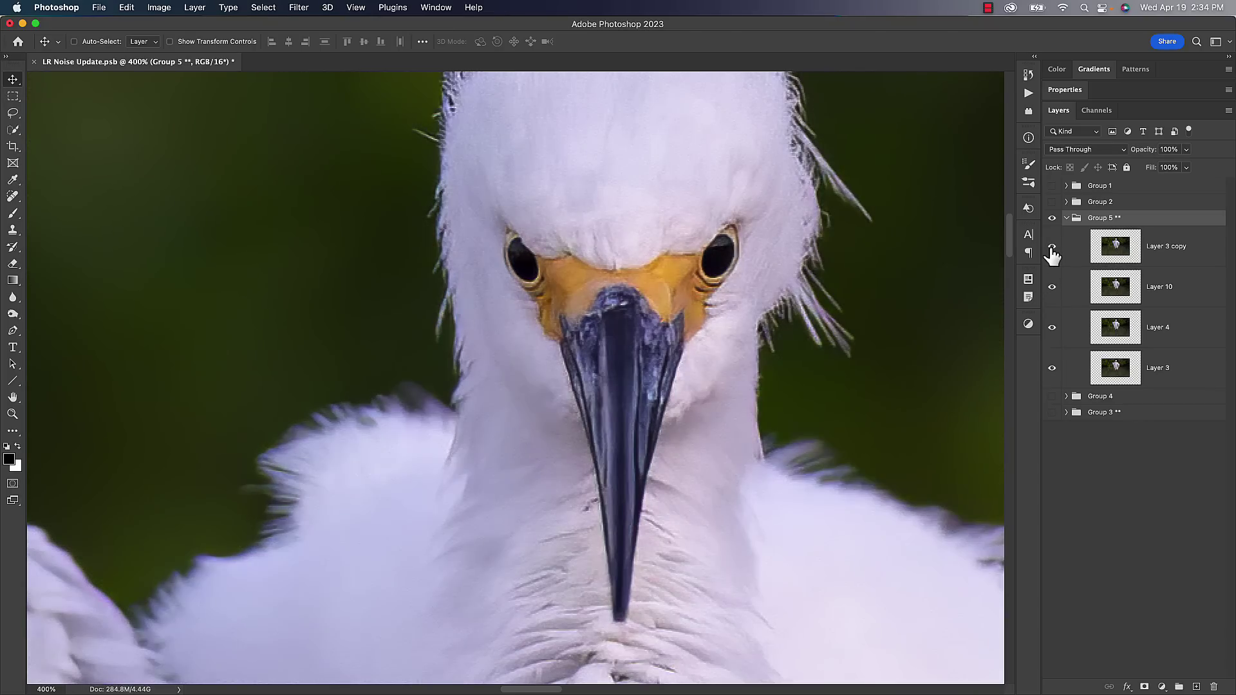
pyautogui.click(1052, 250)
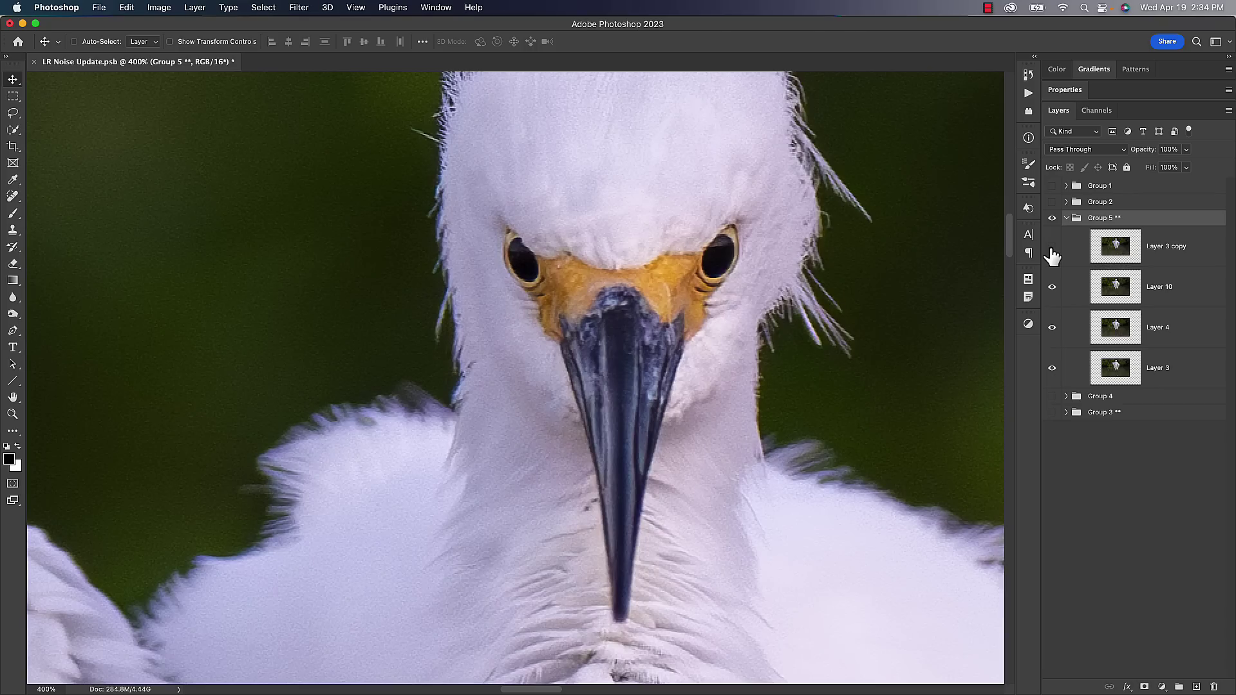
pyautogui.click(1053, 251)
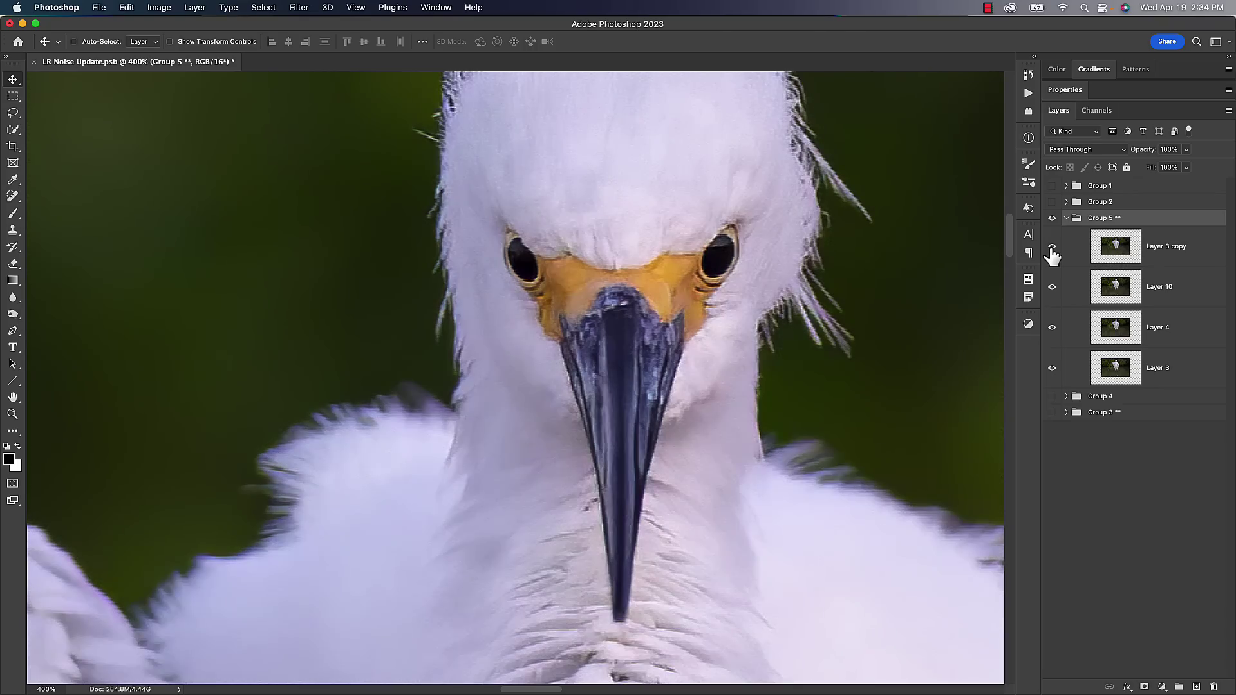
# Step: Collapse and hide Group 5, then show Group 2
pyautogui.click(1066, 218)
pyautogui.click(1052, 219)
pyautogui.click(1052, 201)
pyautogui.moveTo(706, 273); pyautogui.dragTo(818, 336)
# Step: Compare Layer 6's denoised fur and Layer 13's more detailed fur around the monkey's eyes
pyautogui.moveTo(434, 414); pyautogui.dragTo(682, 386)
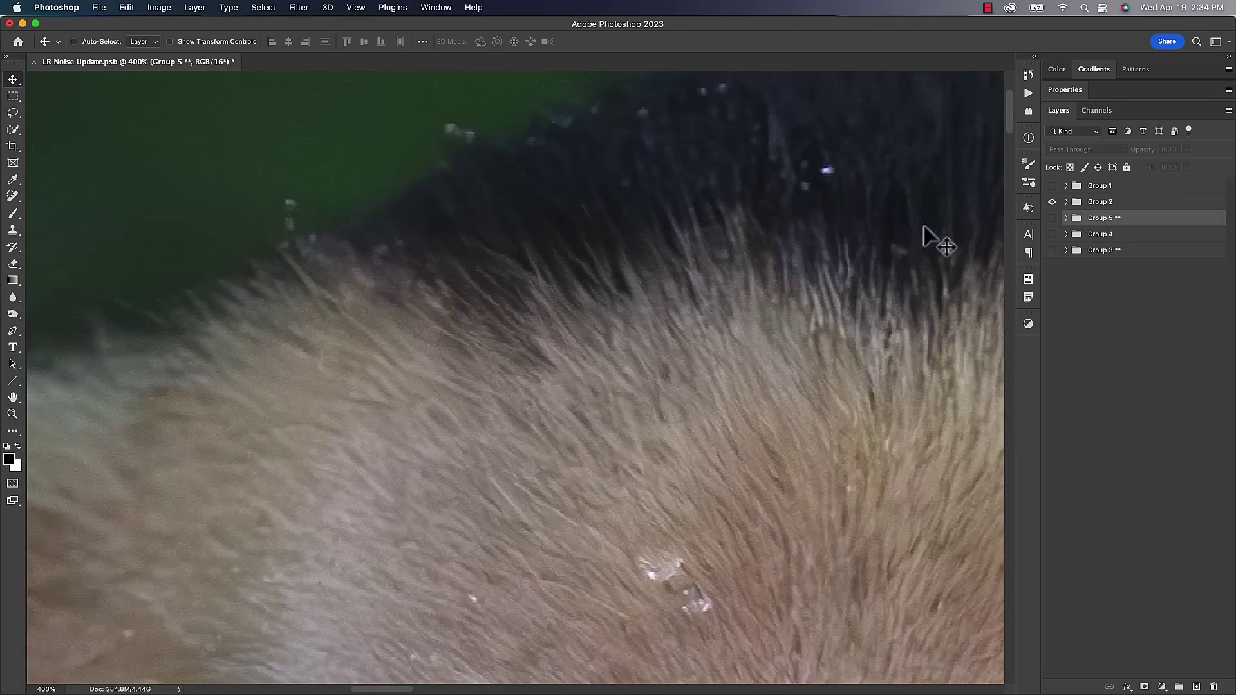
pyautogui.click(1067, 202)
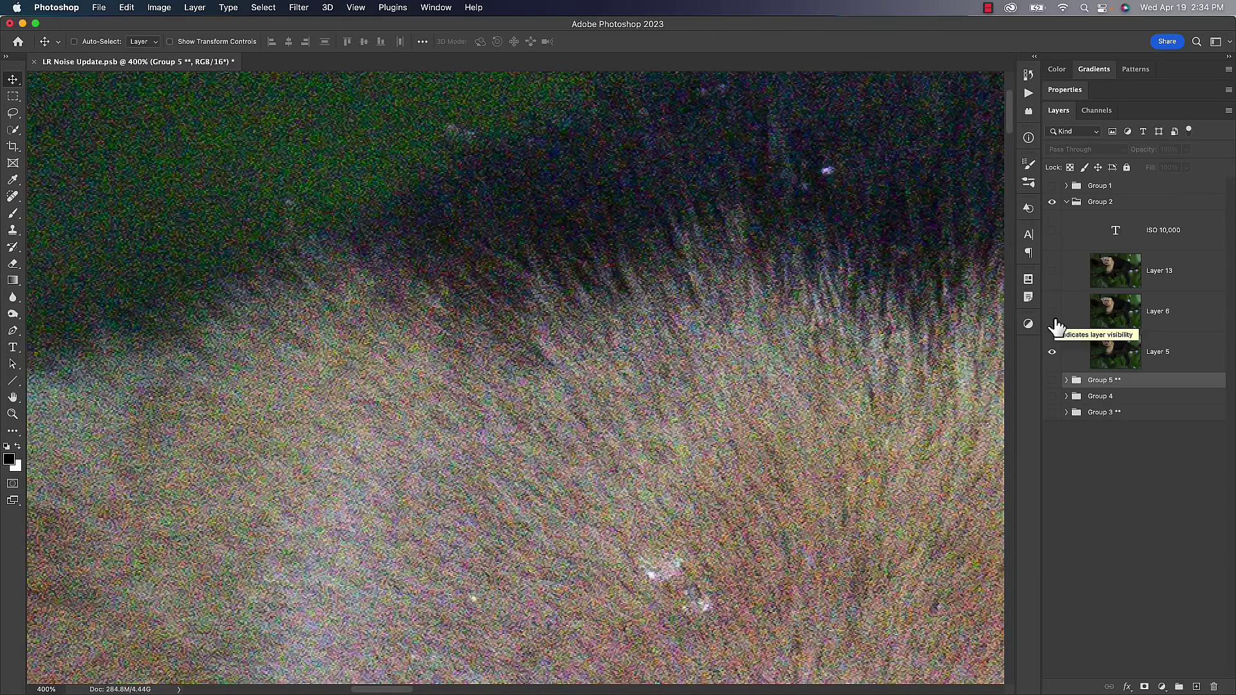
pyautogui.click(1053, 313)
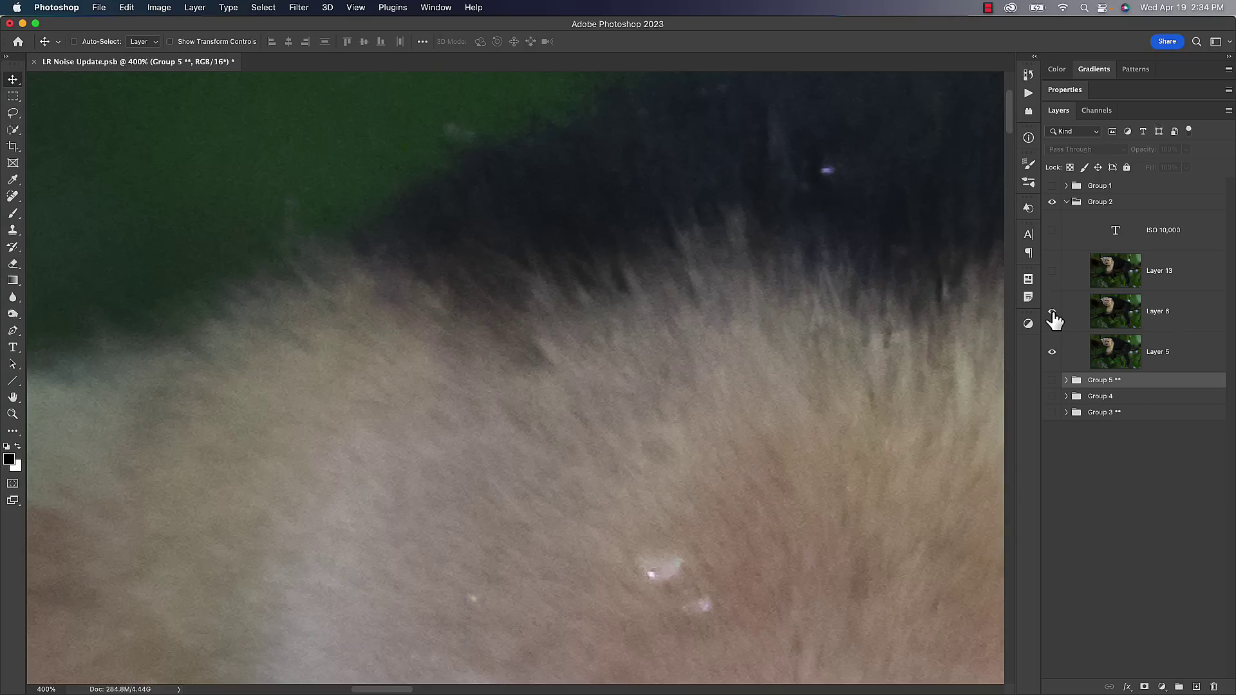
pyautogui.click(1052, 271)
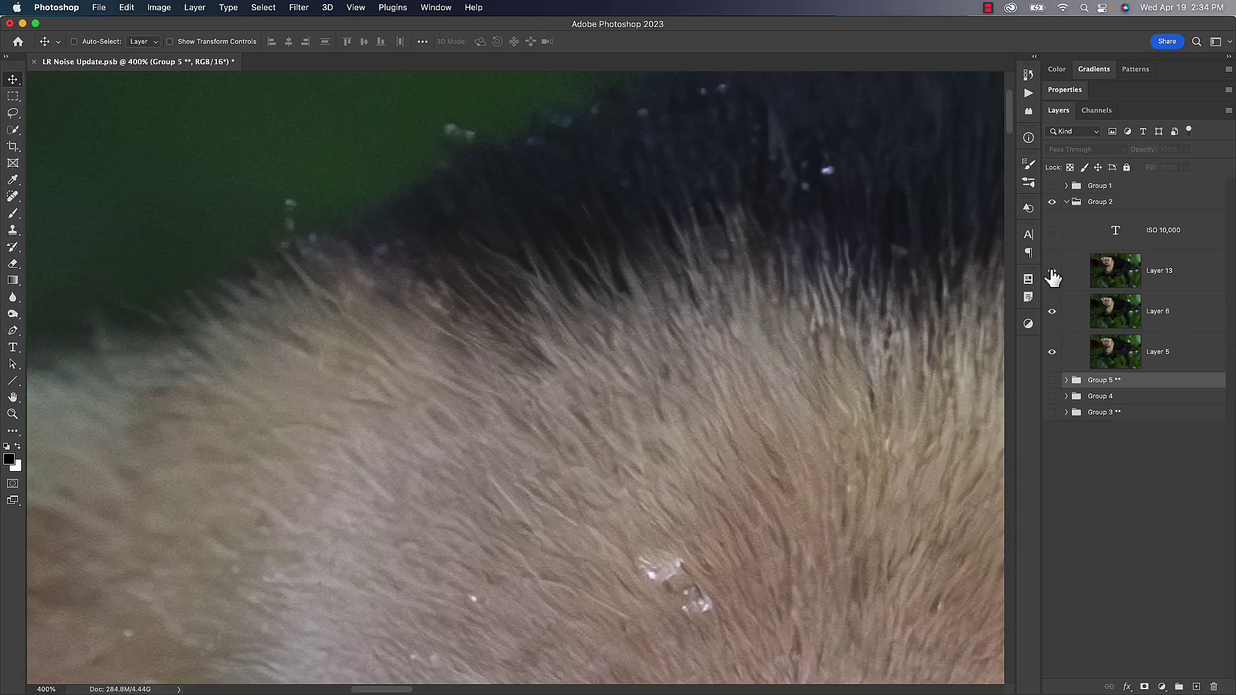
pyautogui.moveTo(870, 360); pyautogui.dragTo(604, 229)
pyautogui.moveTo(608, 670); pyautogui.dragTo(760, 172)
pyautogui.click(1053, 273)
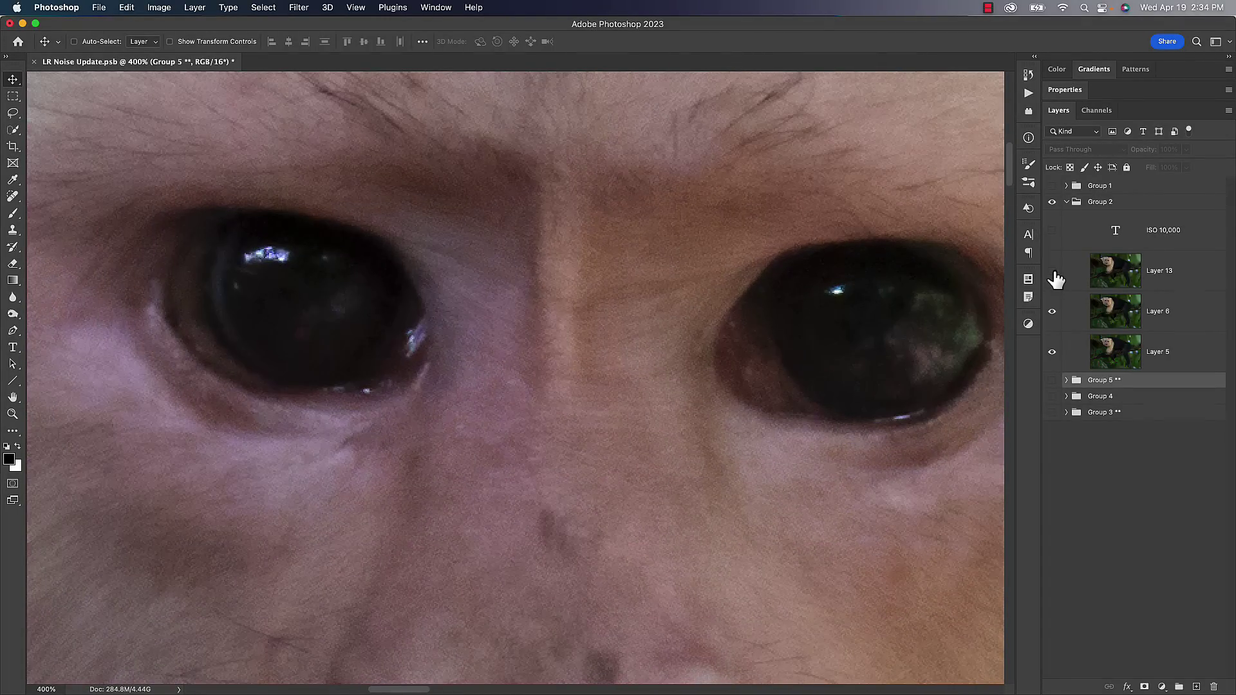
pyautogui.click(1053, 273)
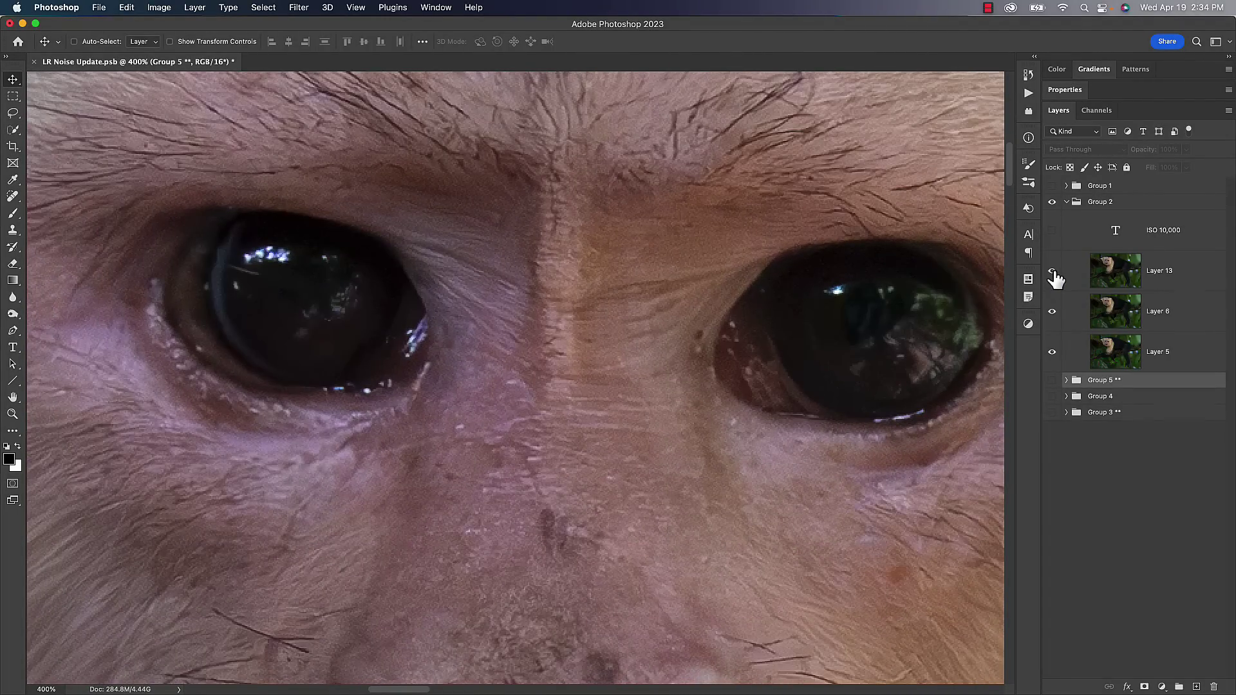
# Step: Hide Group 2, show and expand Group 1, and zoom out to 300%
pyautogui.click(1056, 201)
pyautogui.click(1052, 187)
pyautogui.click(1052, 201)
pyautogui.click(1066, 186)
pyautogui.press('super+minus')
pyautogui.press('super+minus')
pyautogui.press('super+minus')
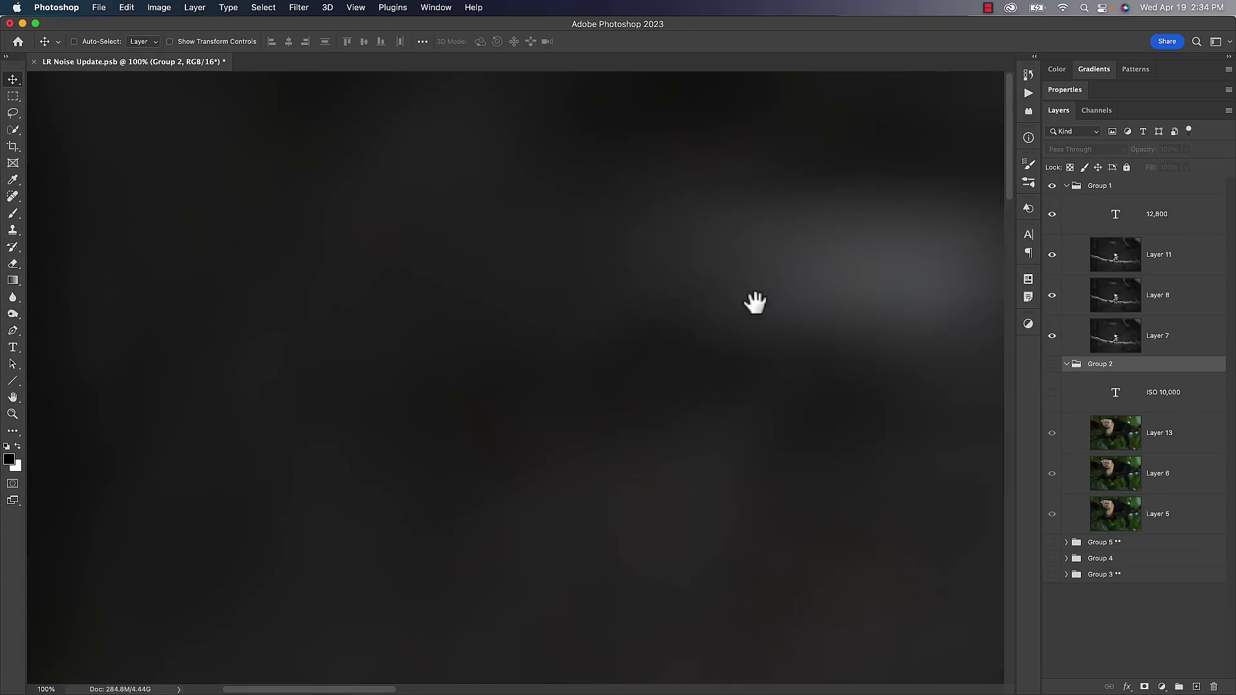
# Step: At 200% on the kingfisher's head, compare Layers 11 and 8 against noisy Layer 7
pyautogui.moveTo(753, 312); pyautogui.dragTo(795, 145)
pyautogui.moveTo(811, 491); pyautogui.dragTo(354, 114)
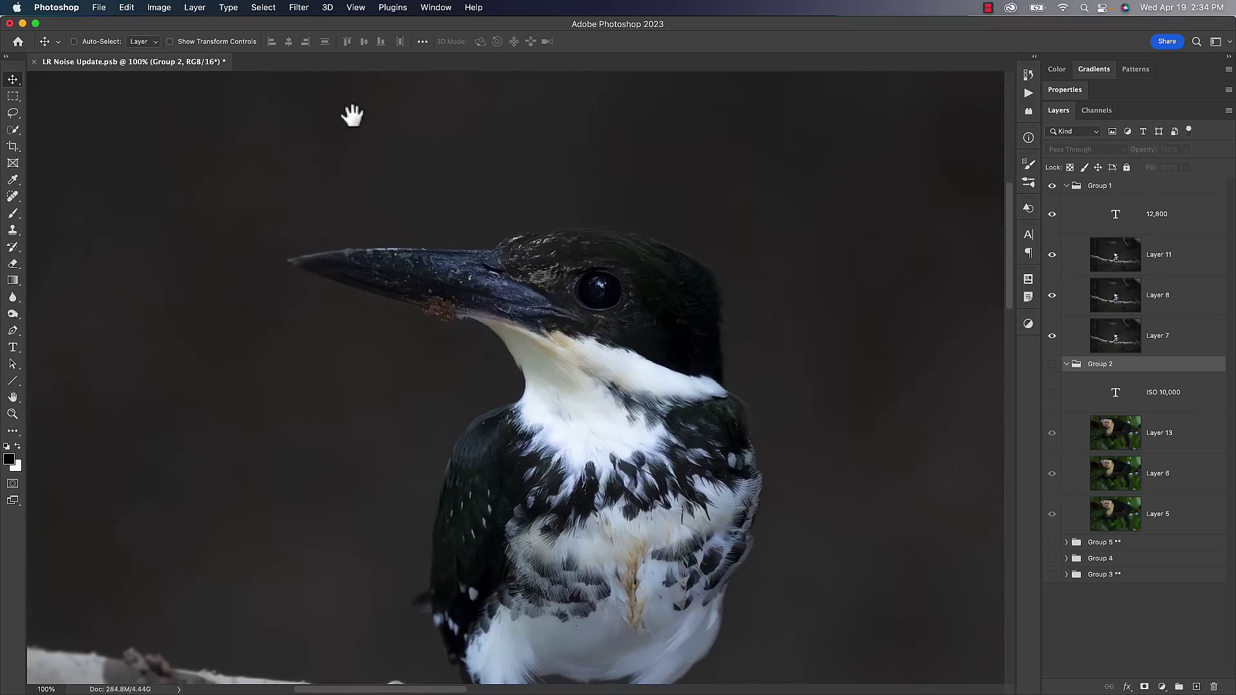
pyautogui.press('super+plus')
pyautogui.click(1052, 255)
pyautogui.click(1052, 296)
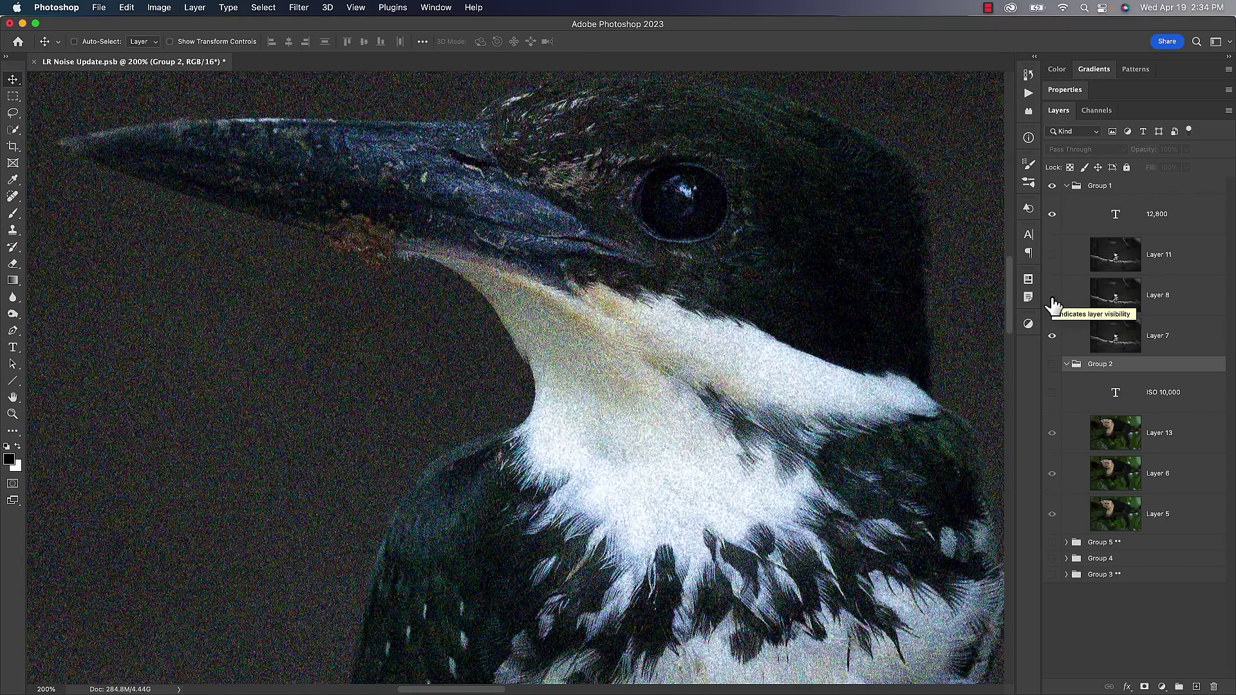
pyautogui.click(1052, 295)
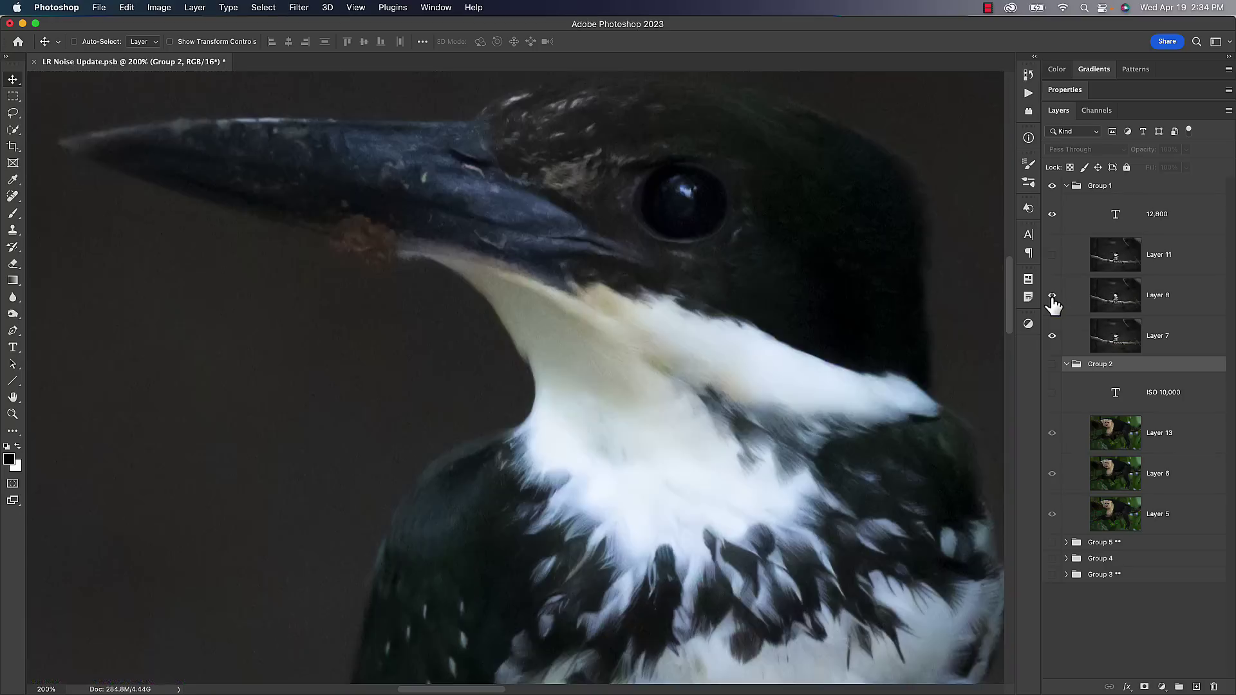
pyautogui.click(1052, 256)
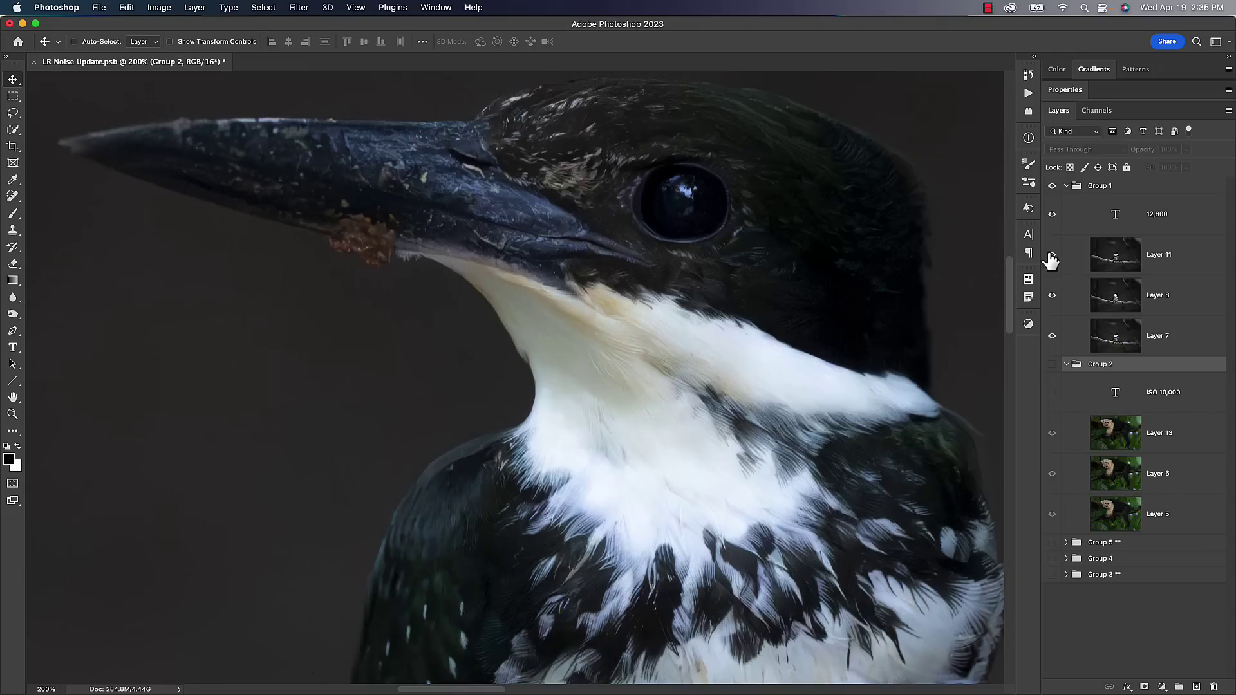
pyautogui.click(1052, 256)
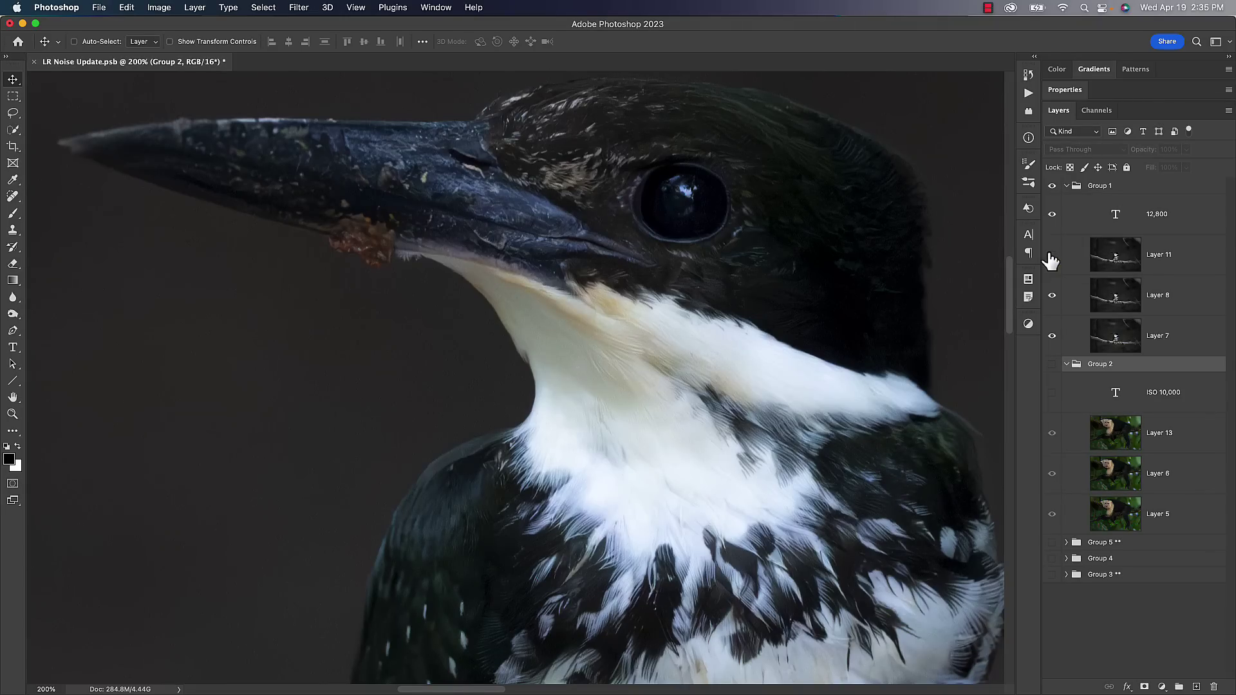